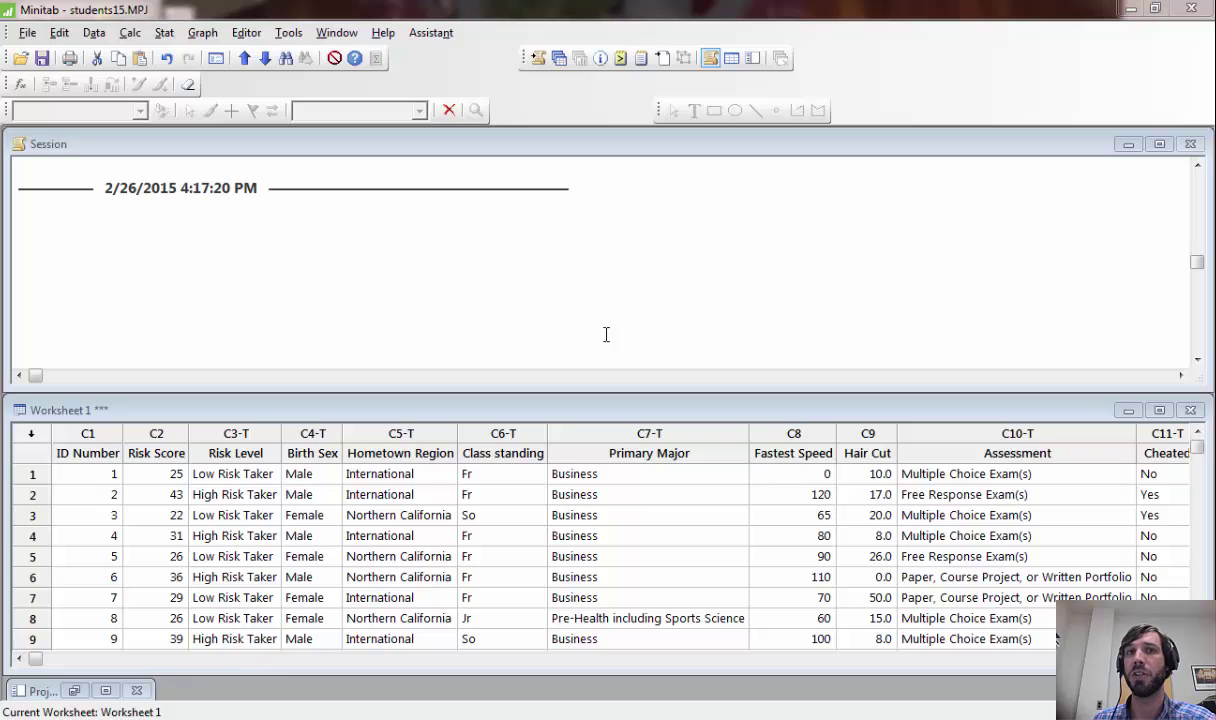
# Create a simple scatterplot with Fastest Speed (C8) on Y and Risk Score (C2) on X
pyautogui.click(205, 33)
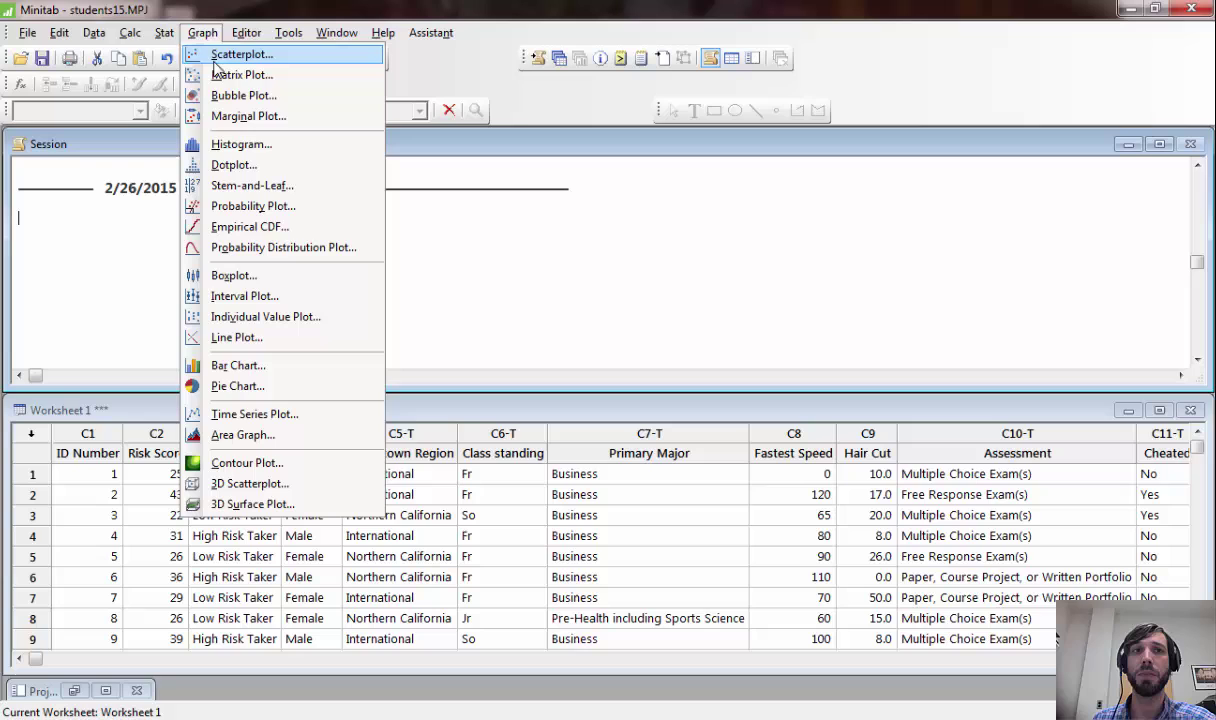
pyautogui.click(240, 54)
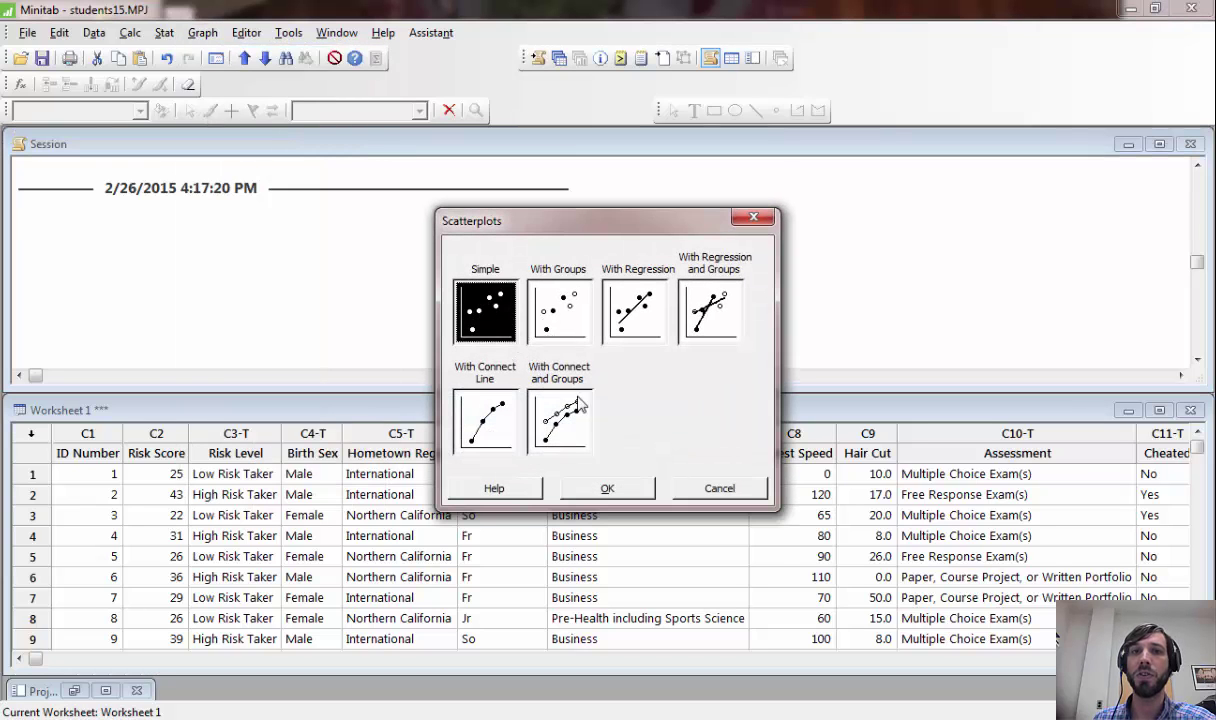
pyautogui.click(604, 489)
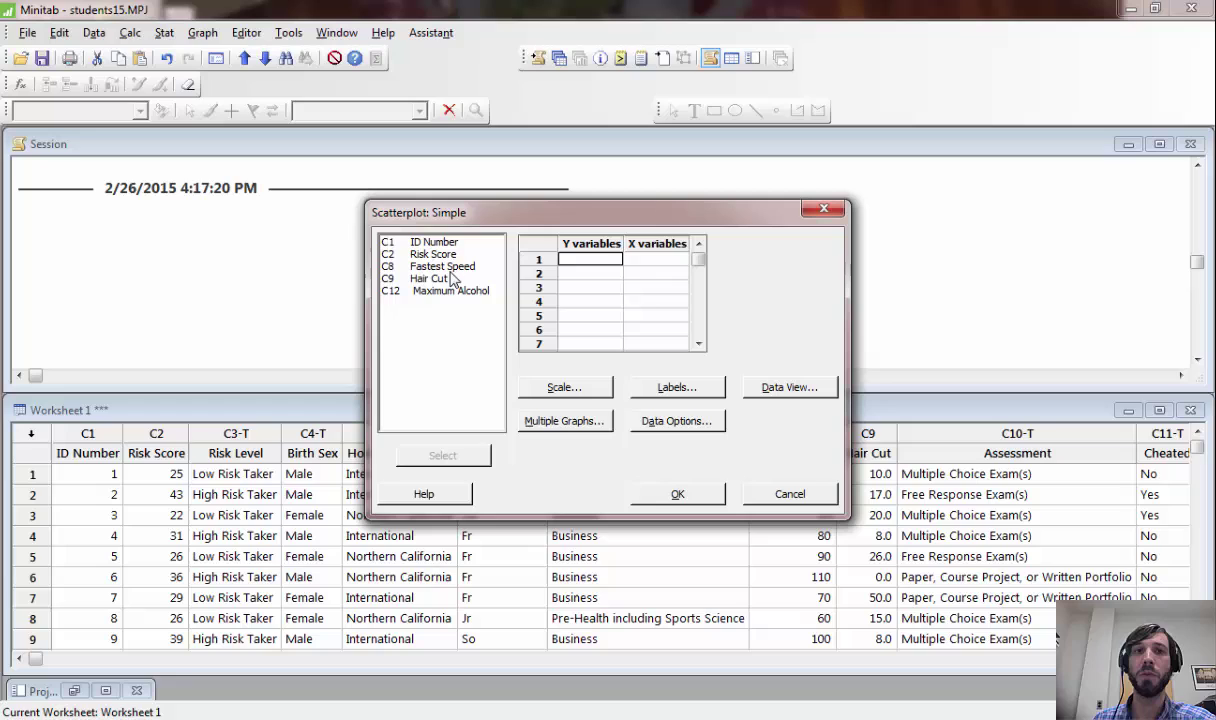
pyautogui.click(458, 267)
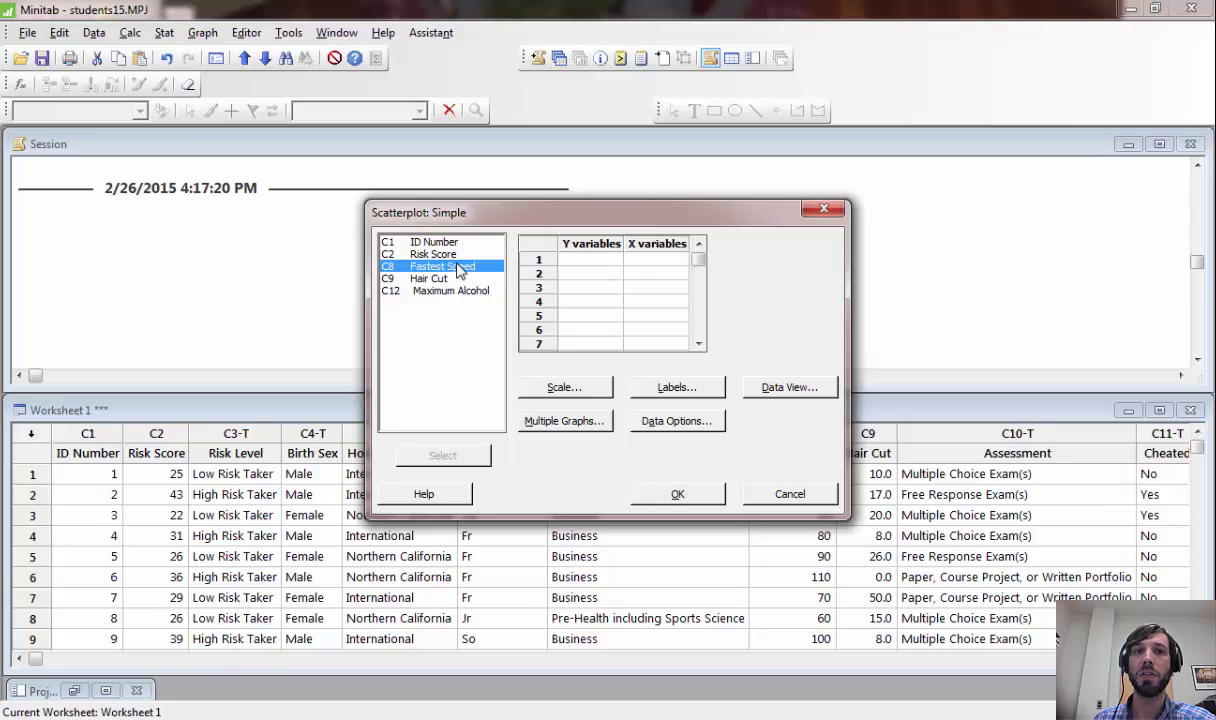
pyautogui.doubleClick(458, 267)
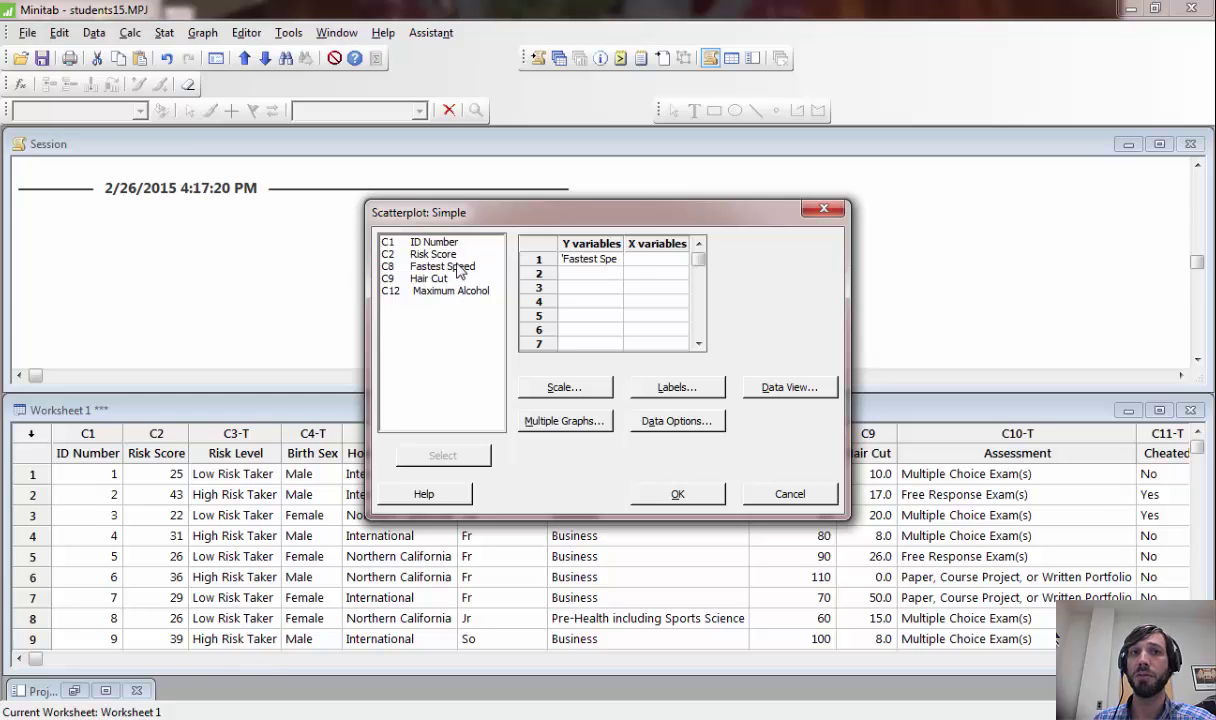
pyautogui.doubleClick(453, 256)
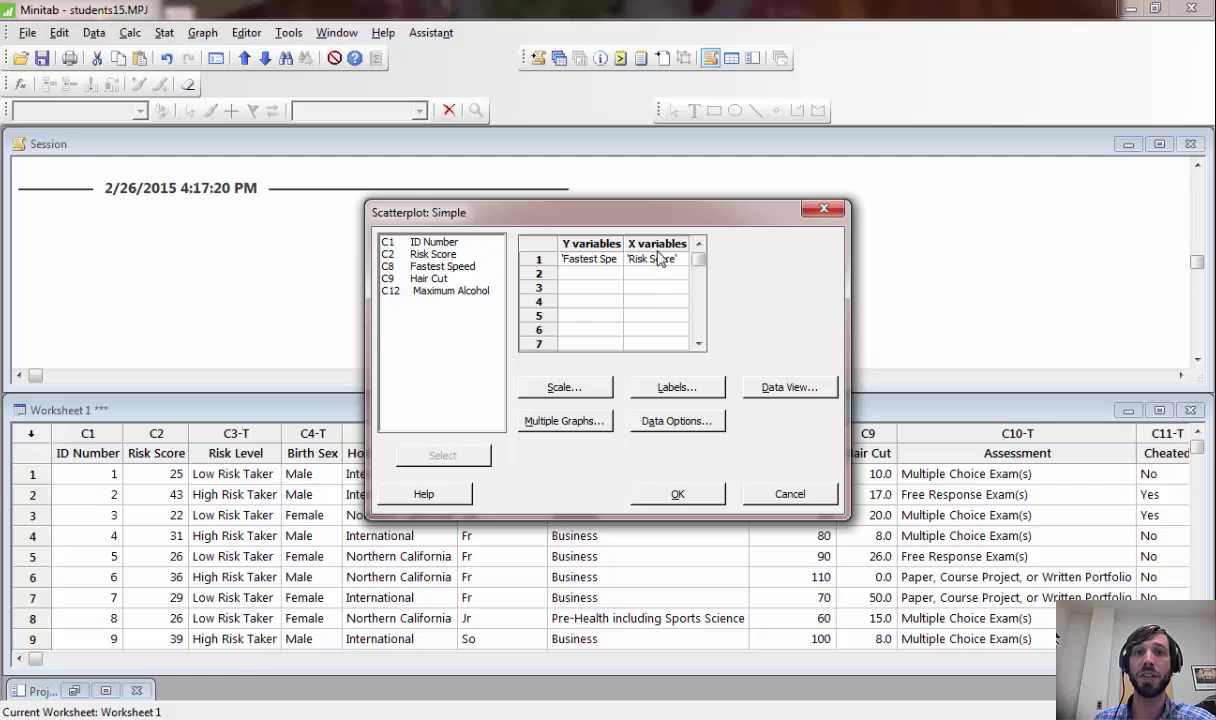
pyautogui.click(697, 497)
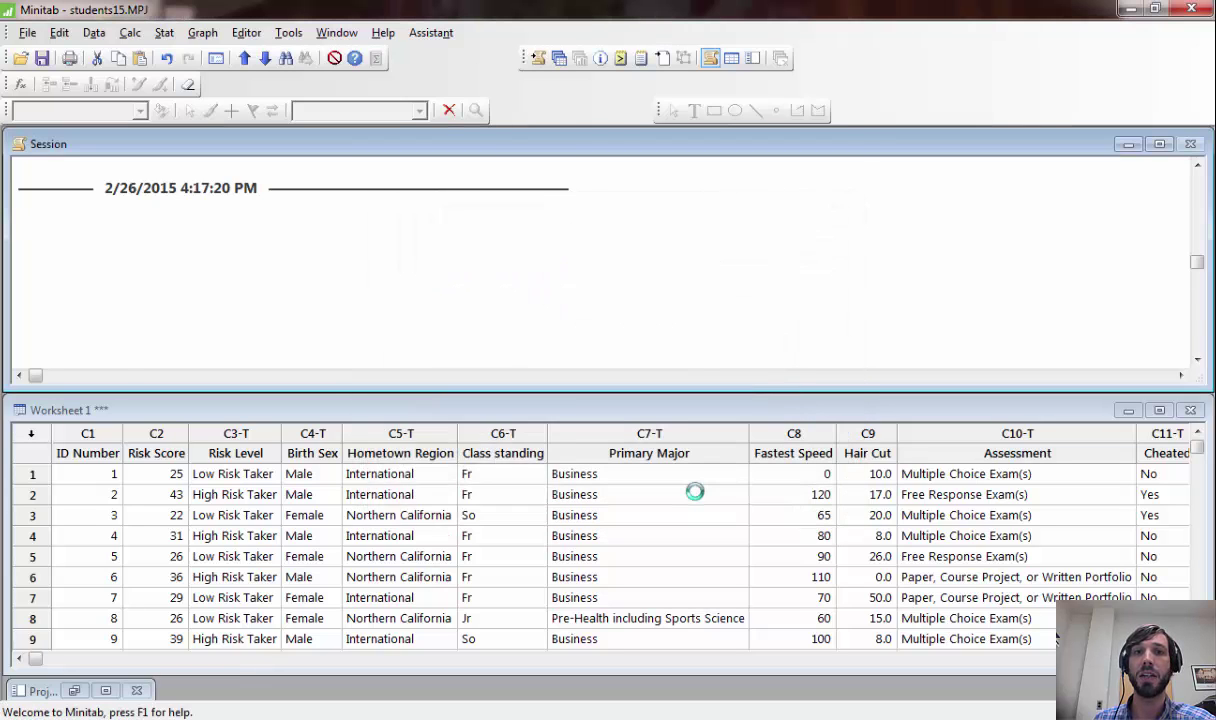
# Drag the Fastest Speed vs Risk Score scatterplot window aside to uncover the Session output
pyautogui.moveTo(434, 145); pyautogui.dragTo(843, 139)
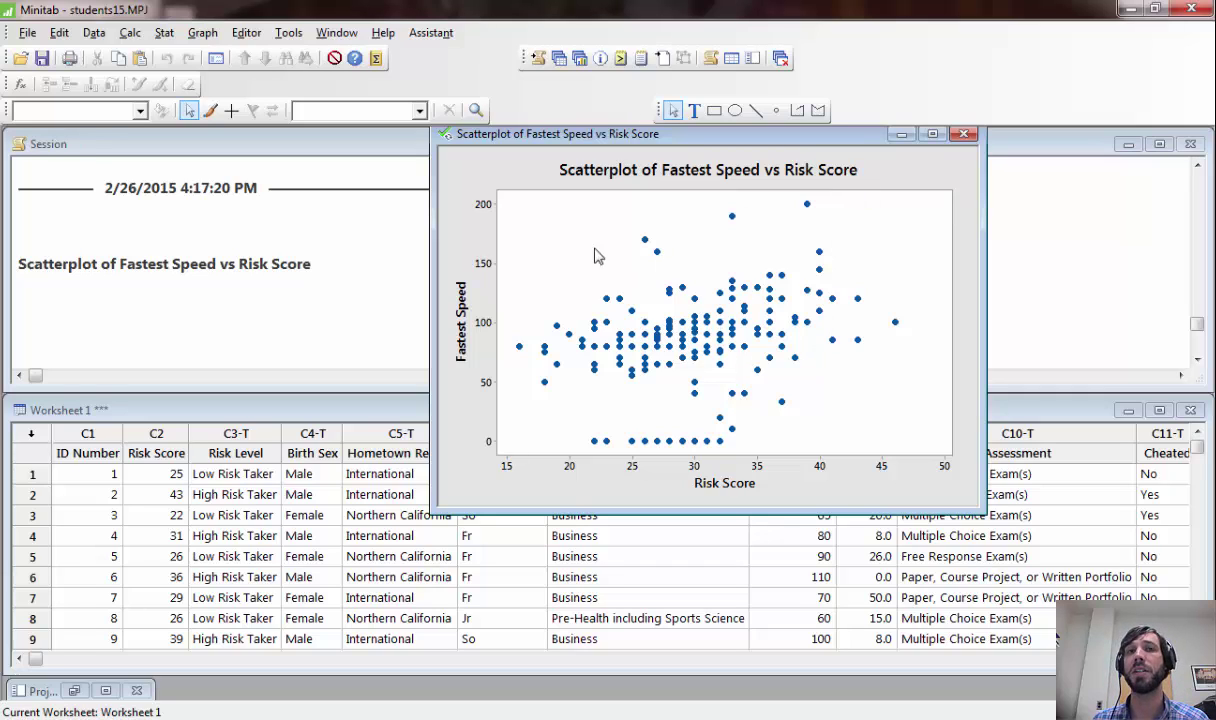
# Minimize the scatterplot and fit a regression with response Fastest Speed and continuous predictor Risk Score
pyautogui.click(901, 136)
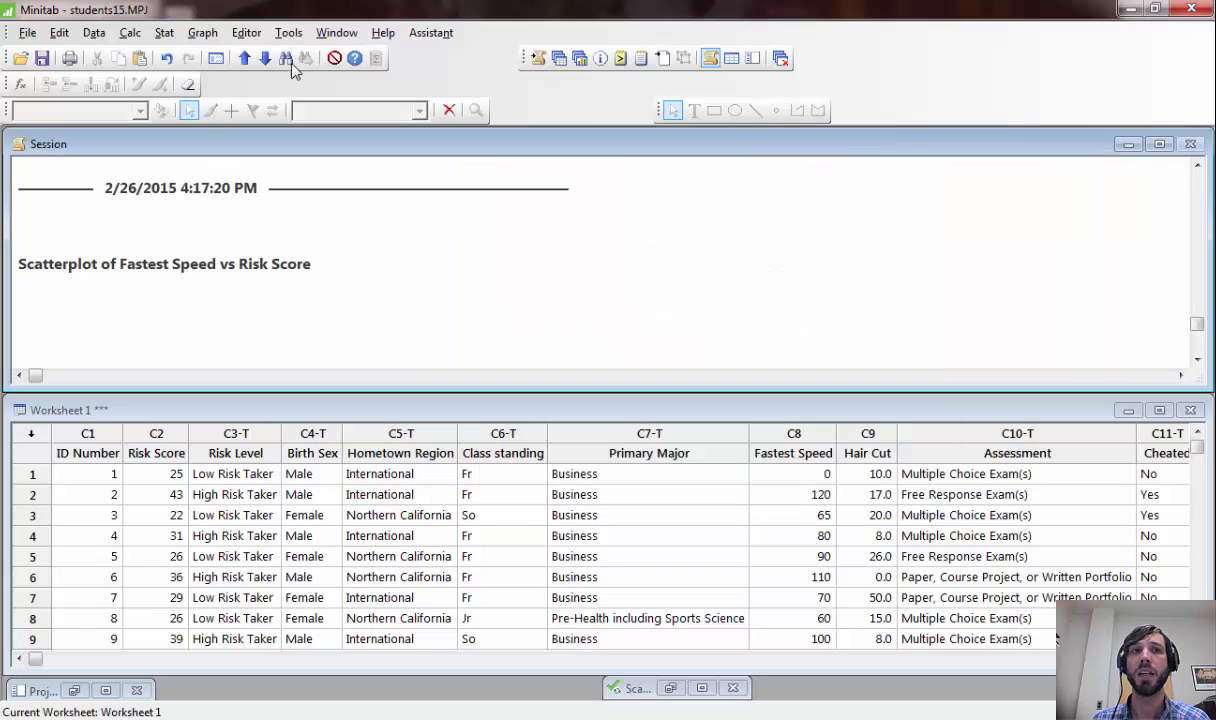
pyautogui.click(166, 34)
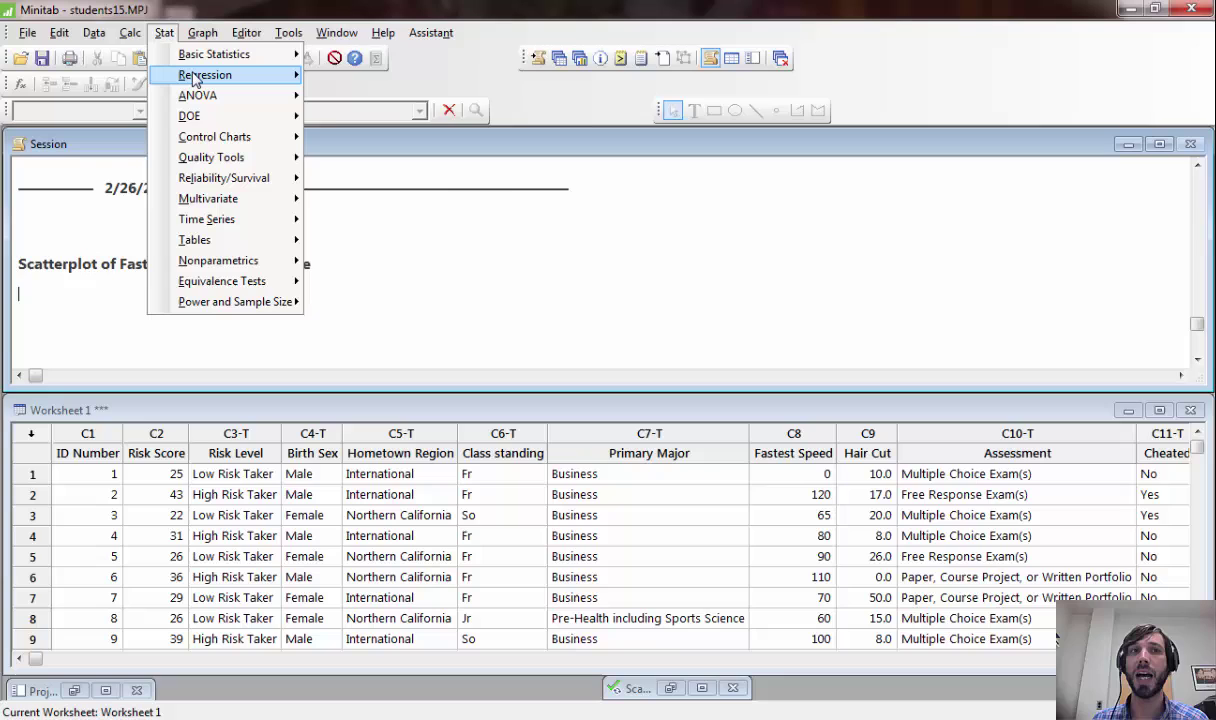
pyautogui.moveTo(196, 82)
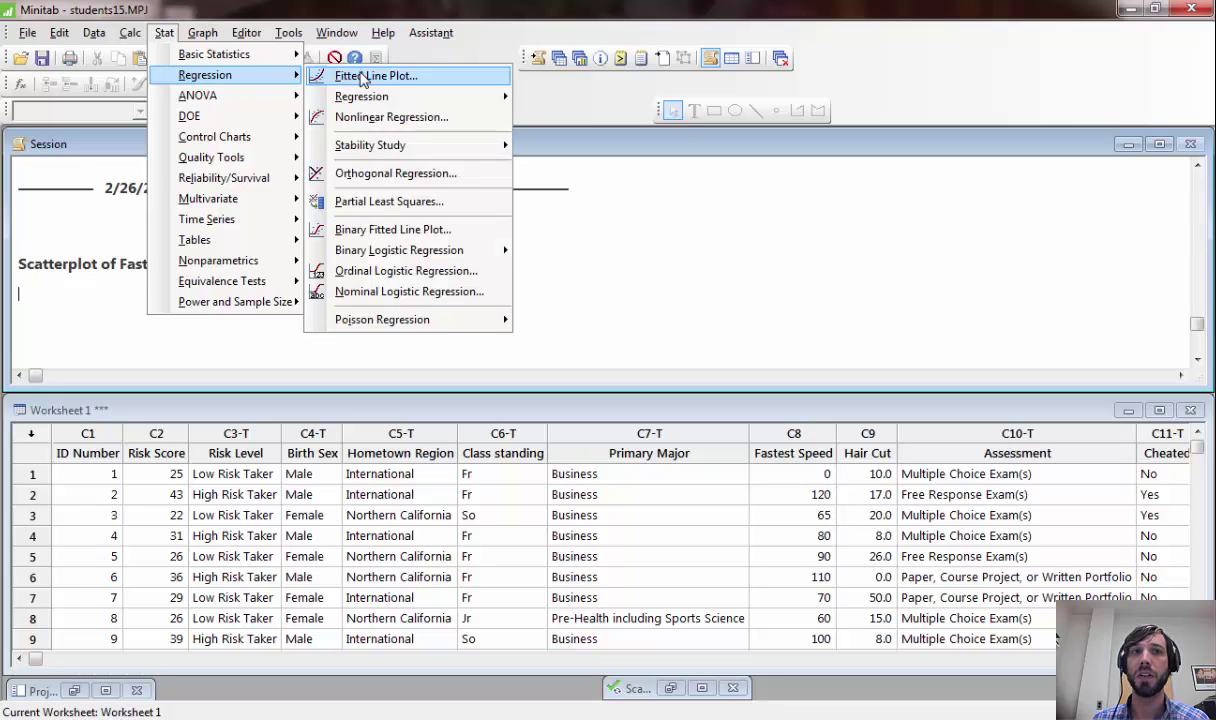
pyautogui.moveTo(478, 103)
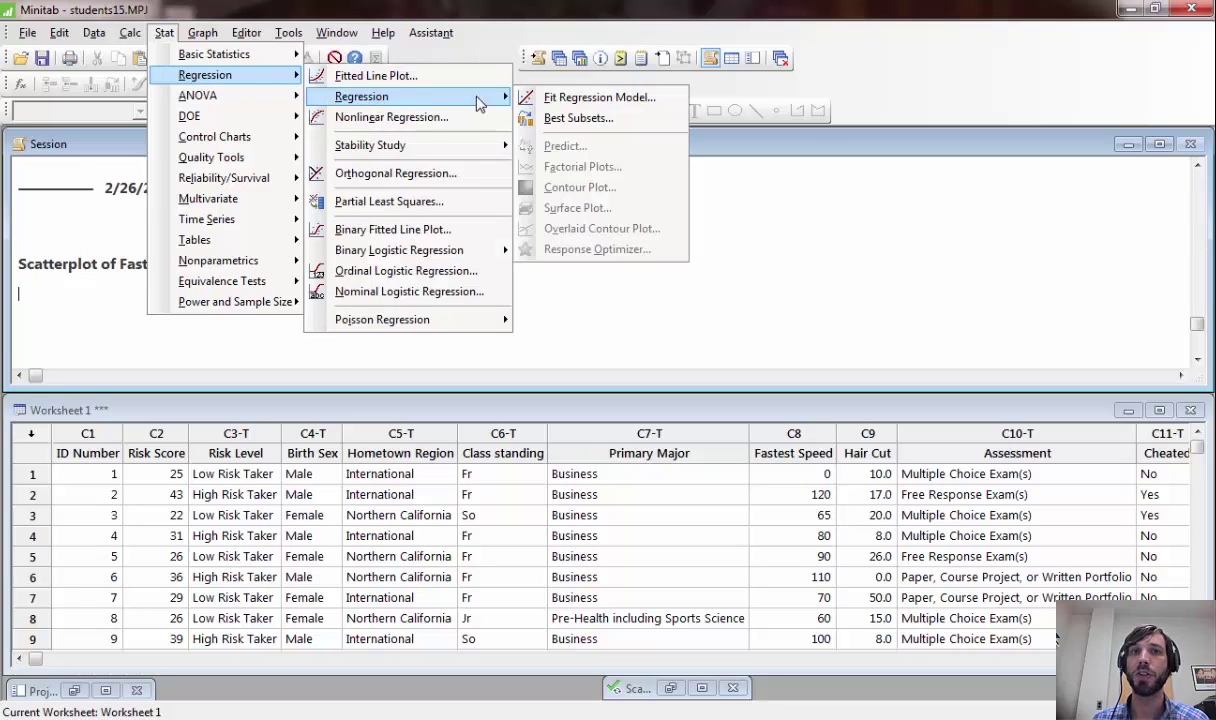
pyautogui.click(622, 103)
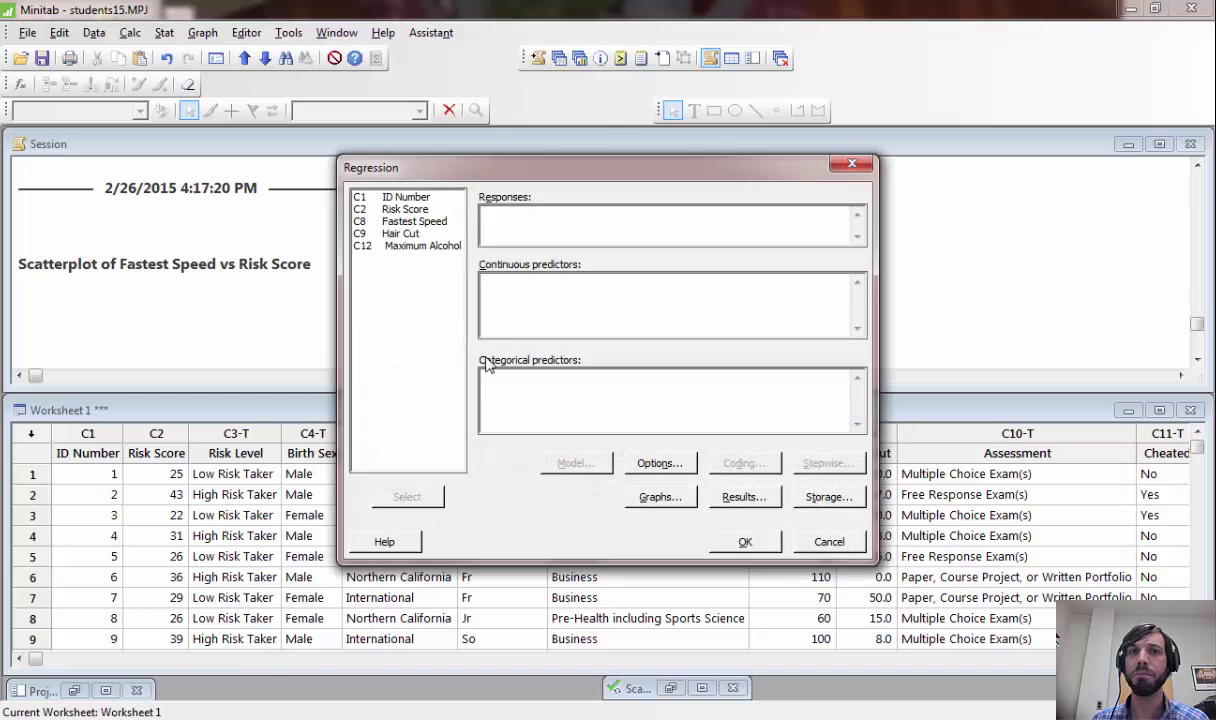
pyautogui.doubleClick(437, 222)
pyautogui.click(537, 299)
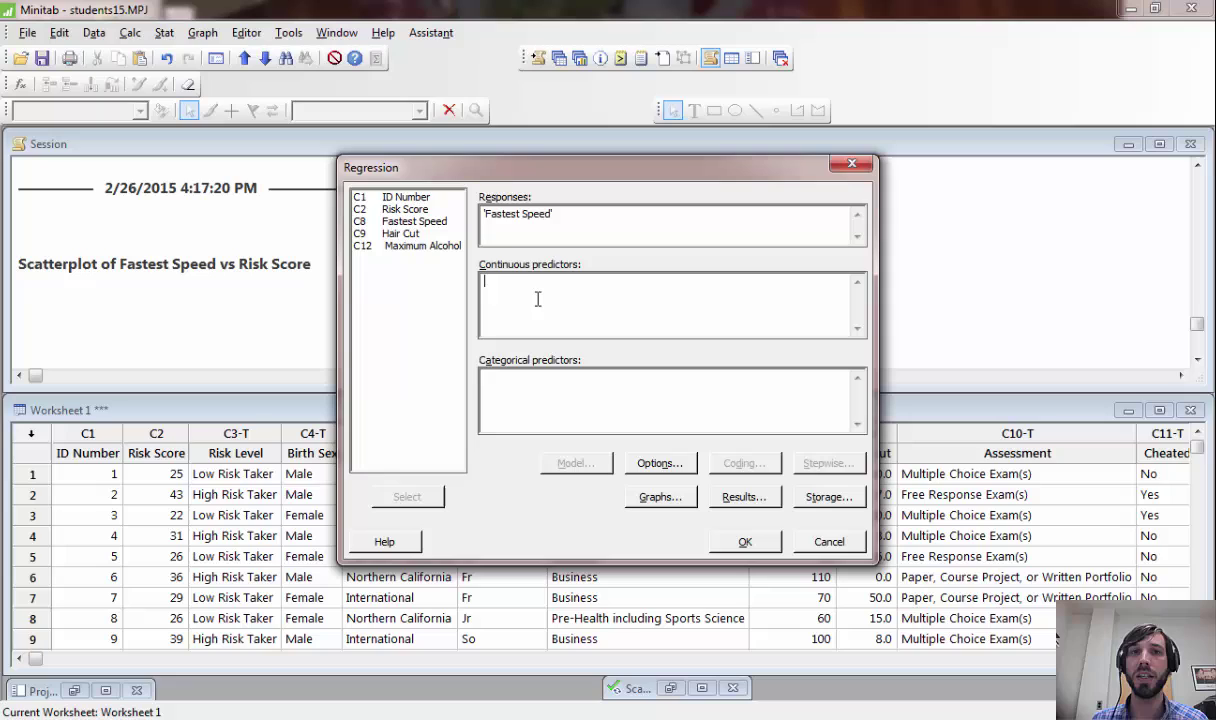
pyautogui.doubleClick(427, 211)
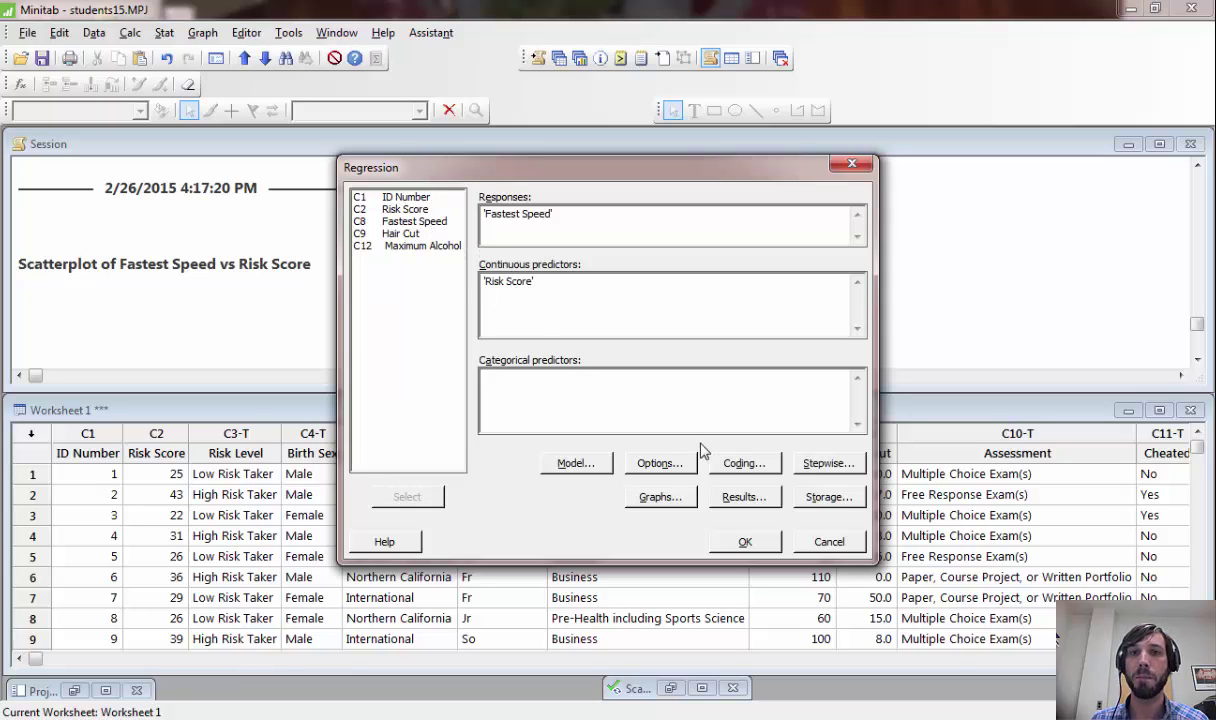
pyautogui.click(742, 540)
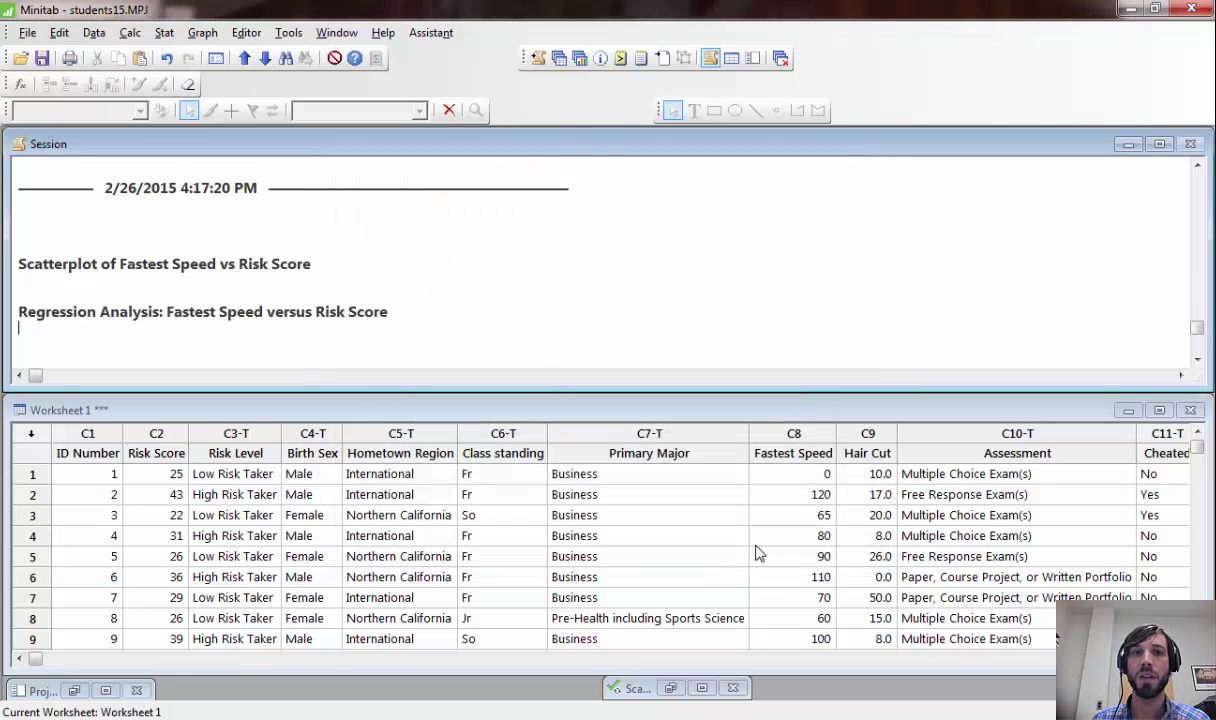
pyautogui.click(1197, 166)
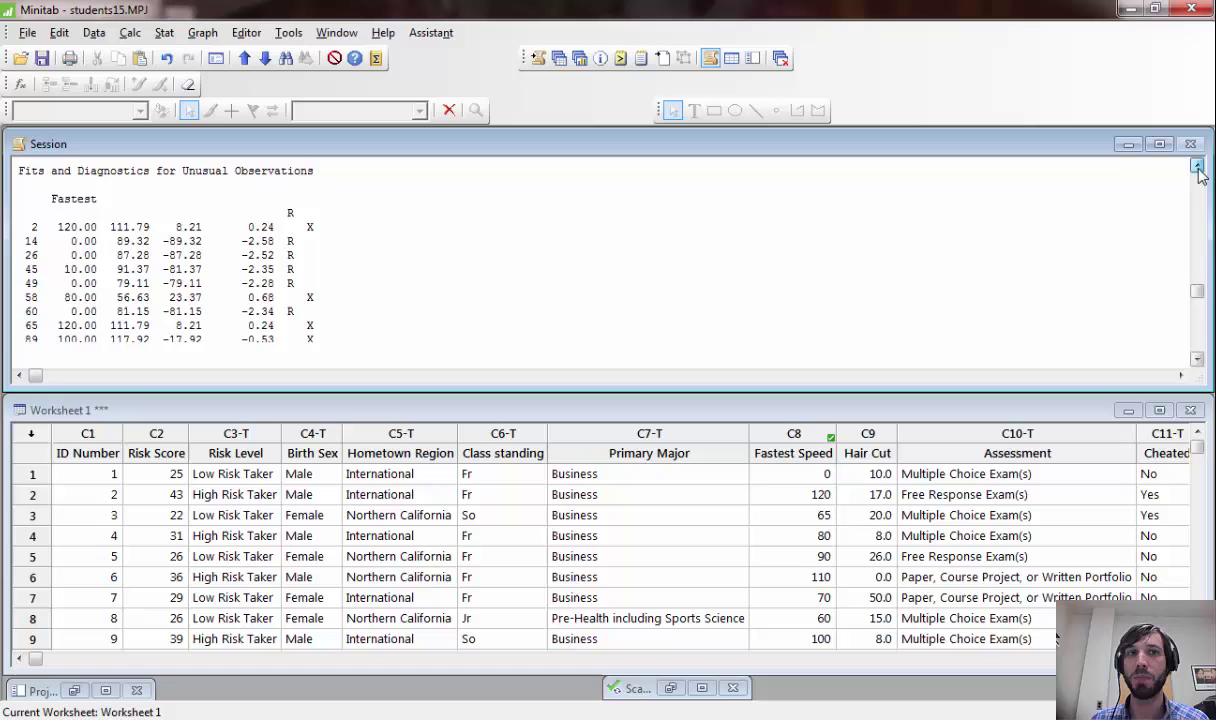
pyautogui.scroll(6, 1200, 172)
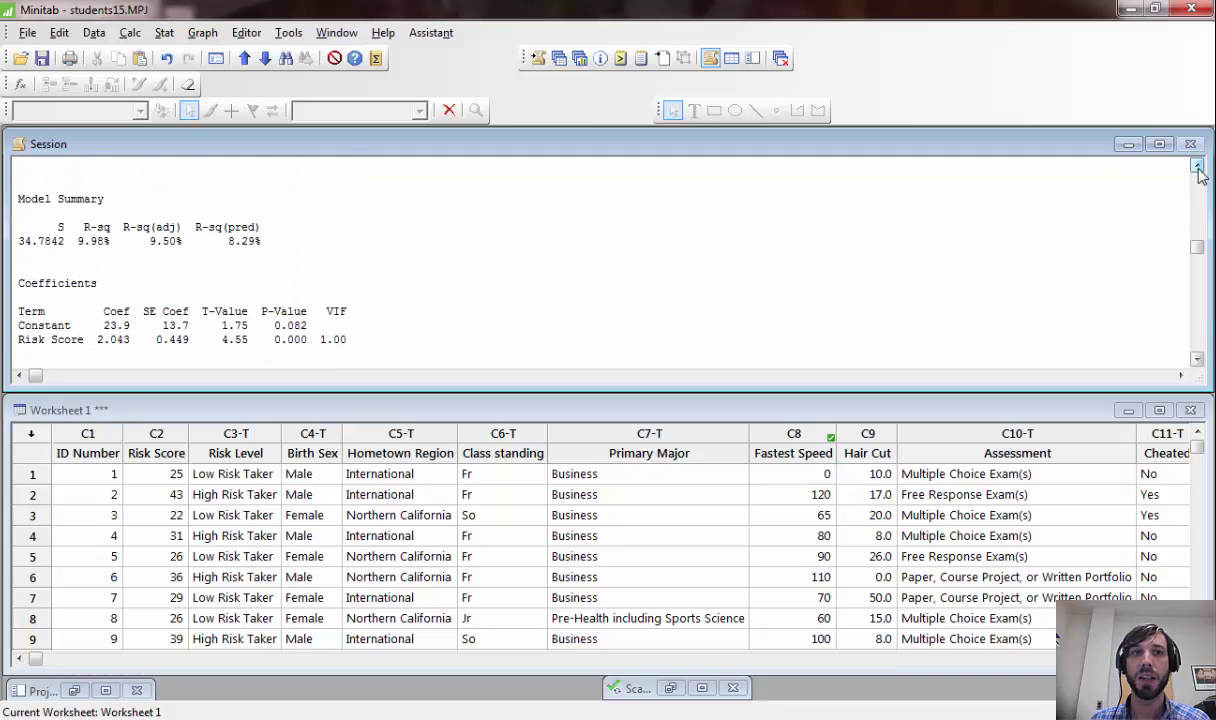
pyautogui.scroll(4, 1200, 172)
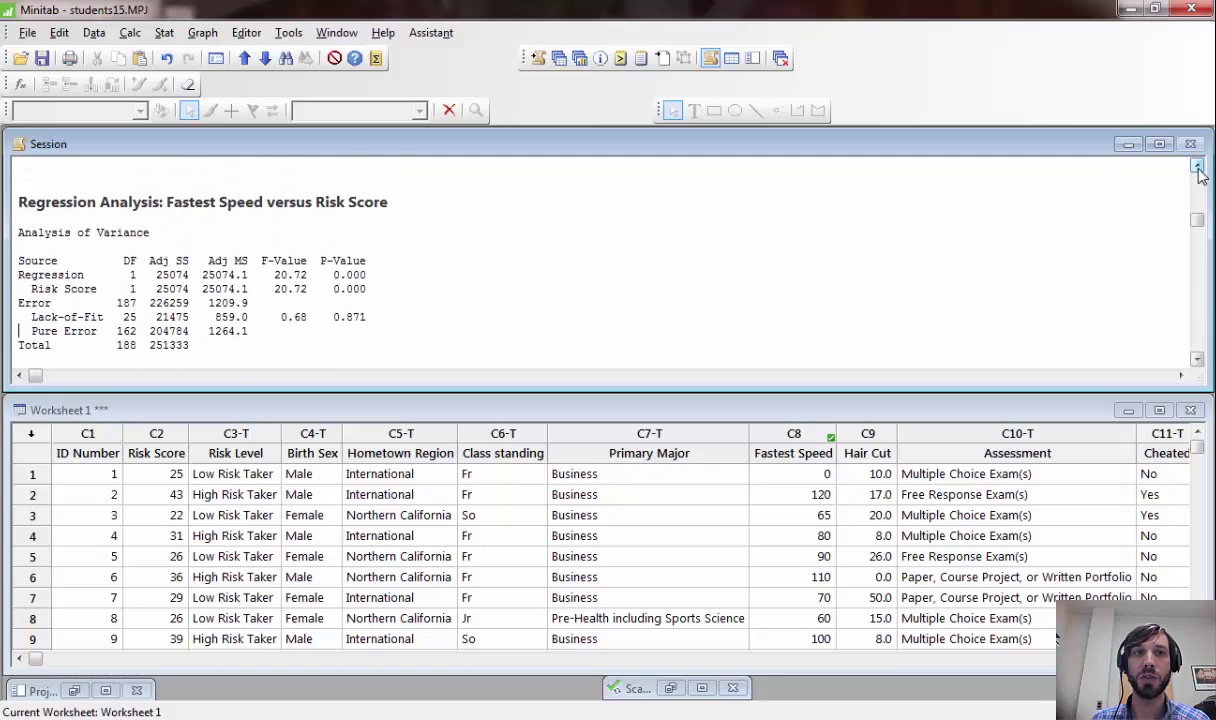
pyautogui.scroll(4, 1200, 172)
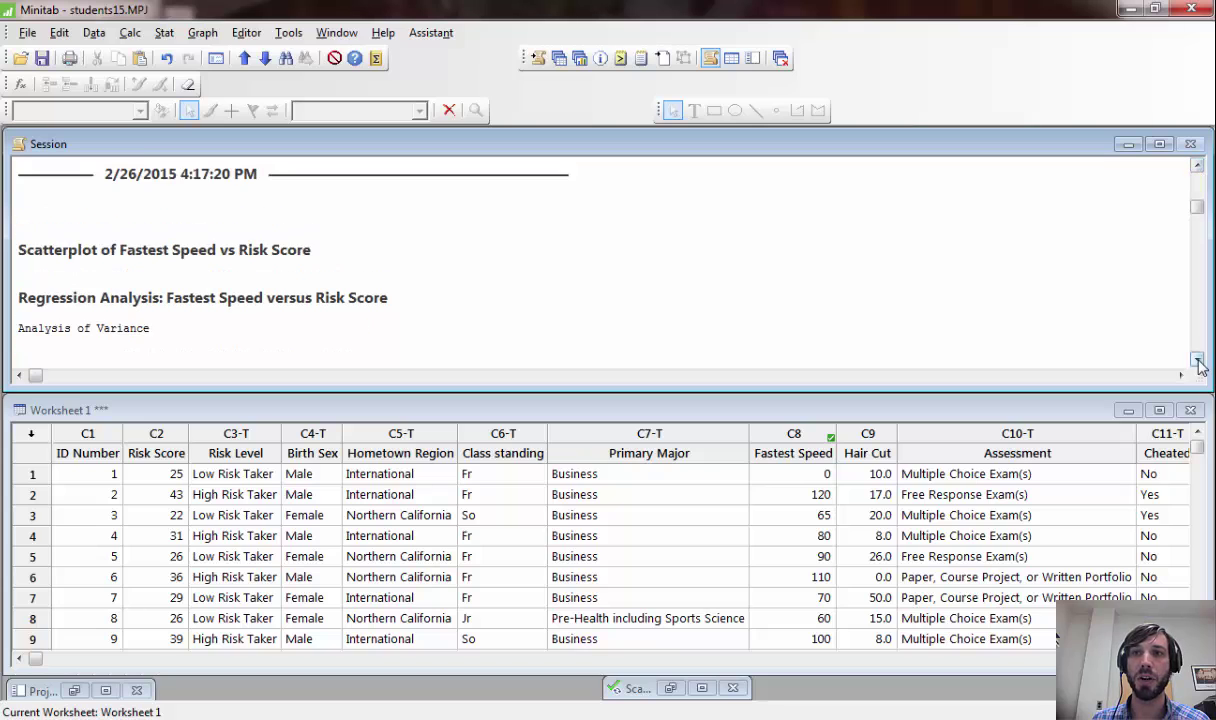
pyautogui.scroll(-6, 1200, 362)
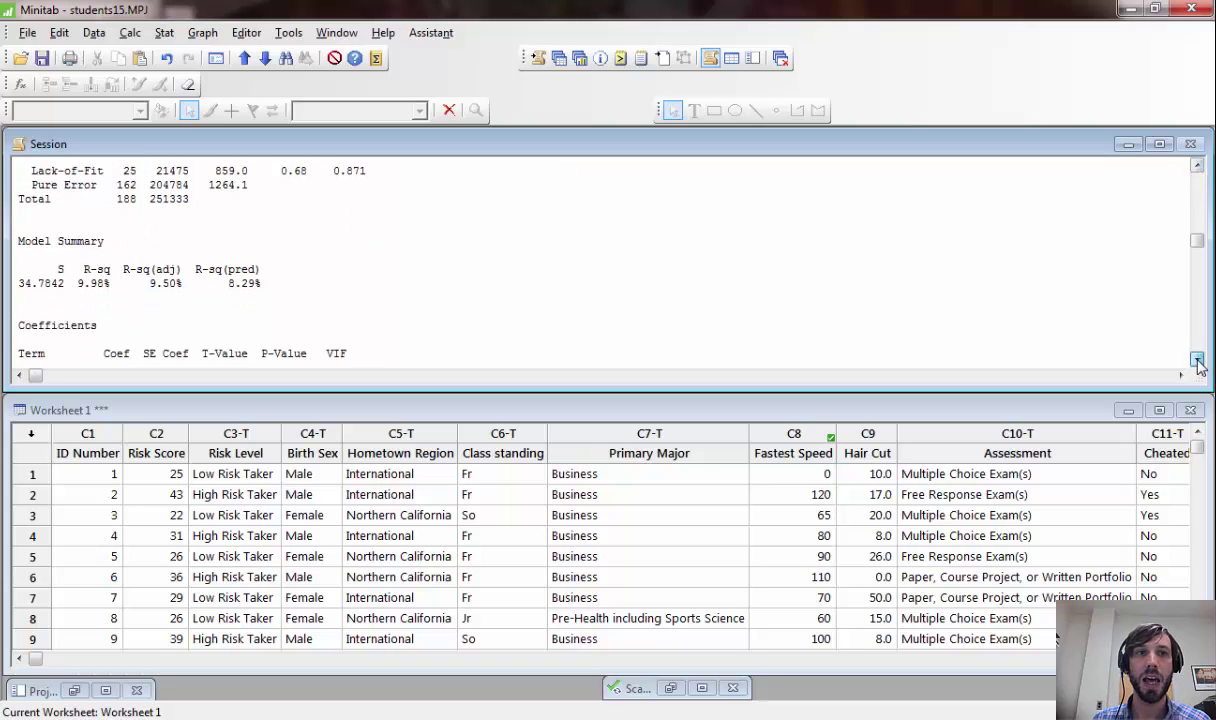
pyautogui.scroll(-4, 1198, 362)
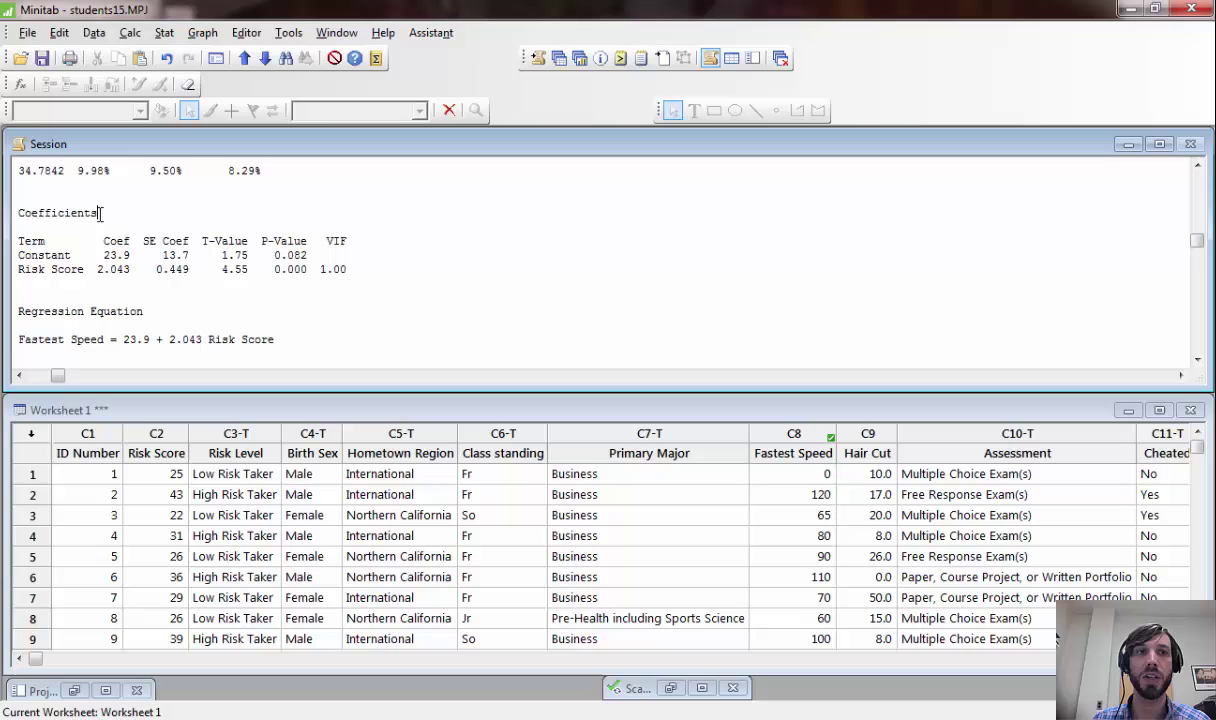
pyautogui.moveTo(100, 213); pyautogui.dragTo(12, 203)
pyautogui.click(127, 270)
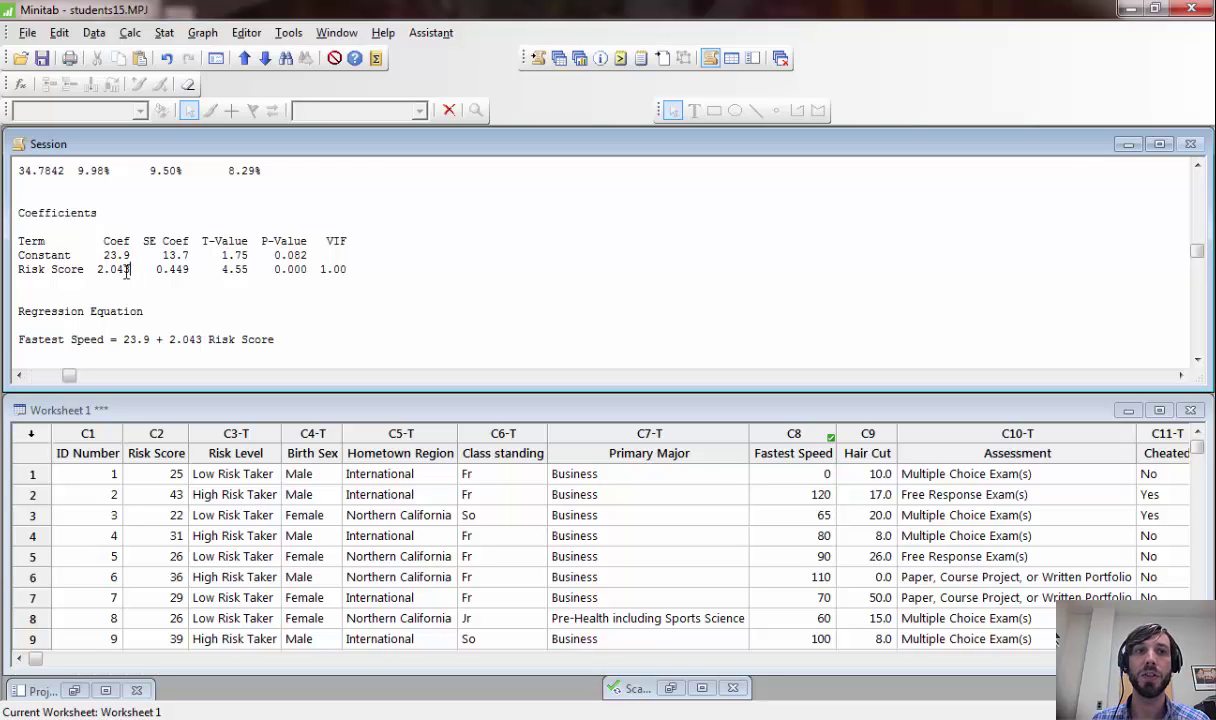
pyautogui.moveTo(127, 270); pyautogui.dragTo(98, 278)
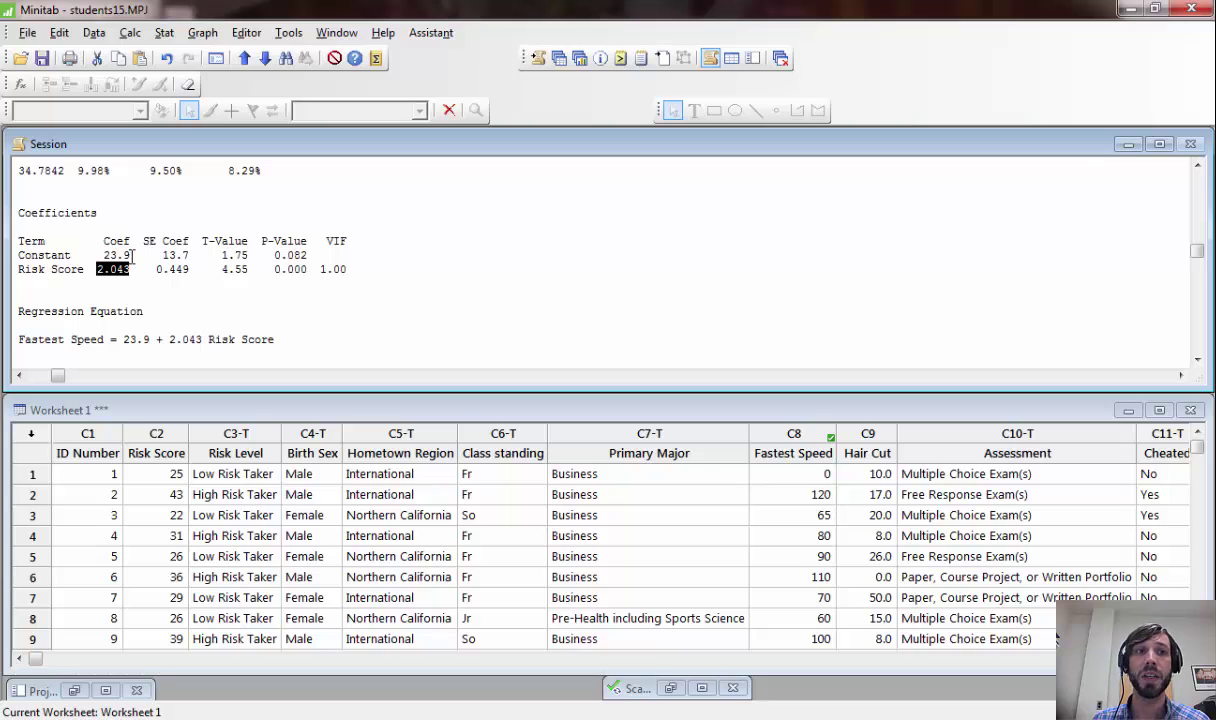
pyautogui.moveTo(104, 256); pyautogui.dragTo(130, 256)
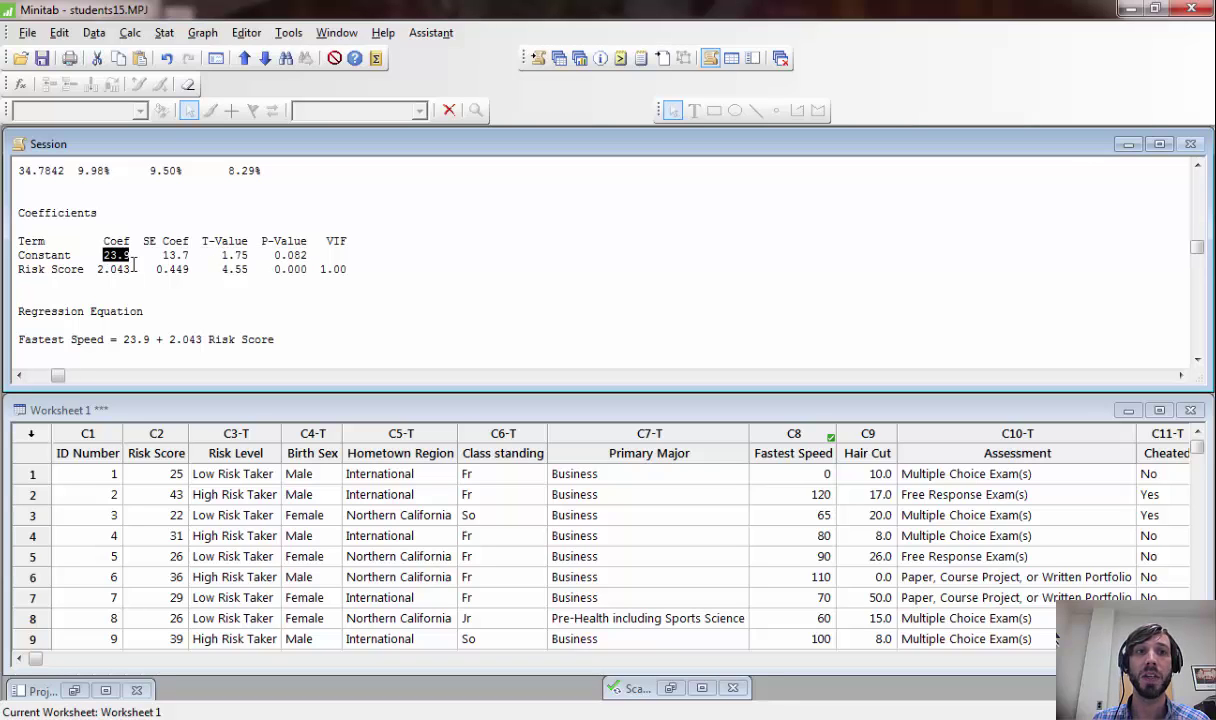
pyautogui.moveTo(306, 270)
pyautogui.mouseDown()
pyautogui.moveTo(254, 270)
pyautogui.moveTo(300, 270)
pyautogui.mouseUp()
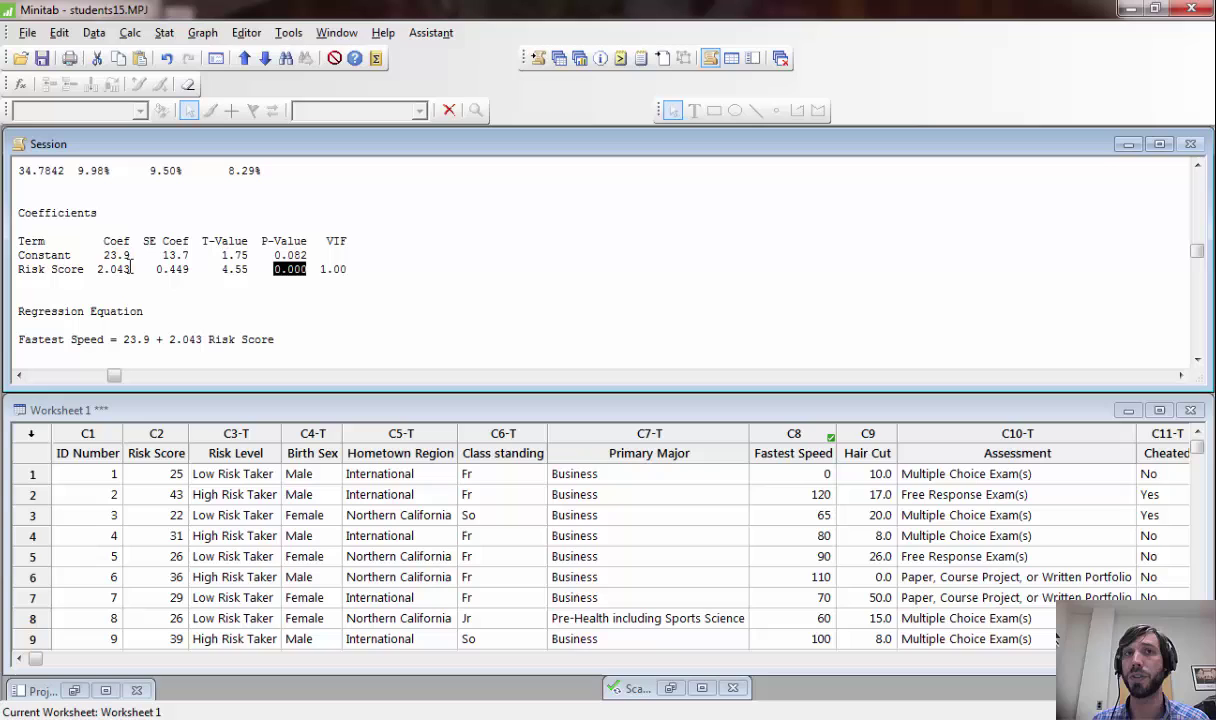
pyautogui.click(1197, 166)
pyautogui.click(1197, 166)
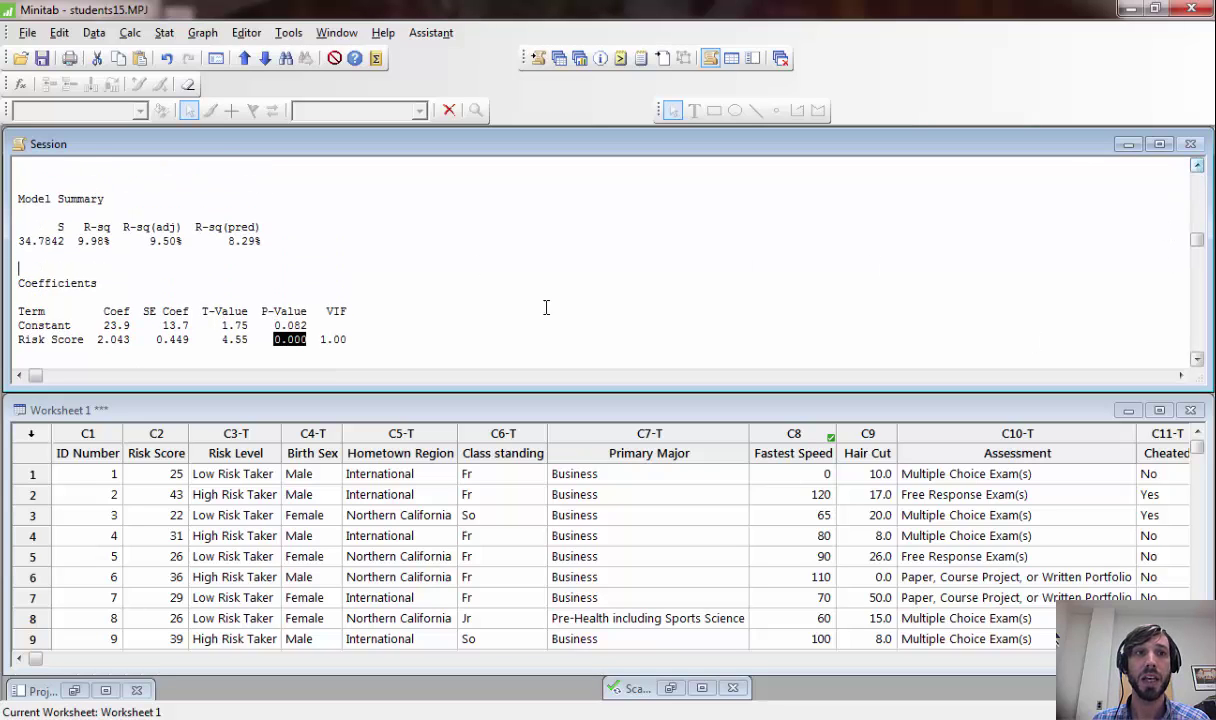
pyautogui.moveTo(111, 241); pyautogui.dragTo(77, 241)
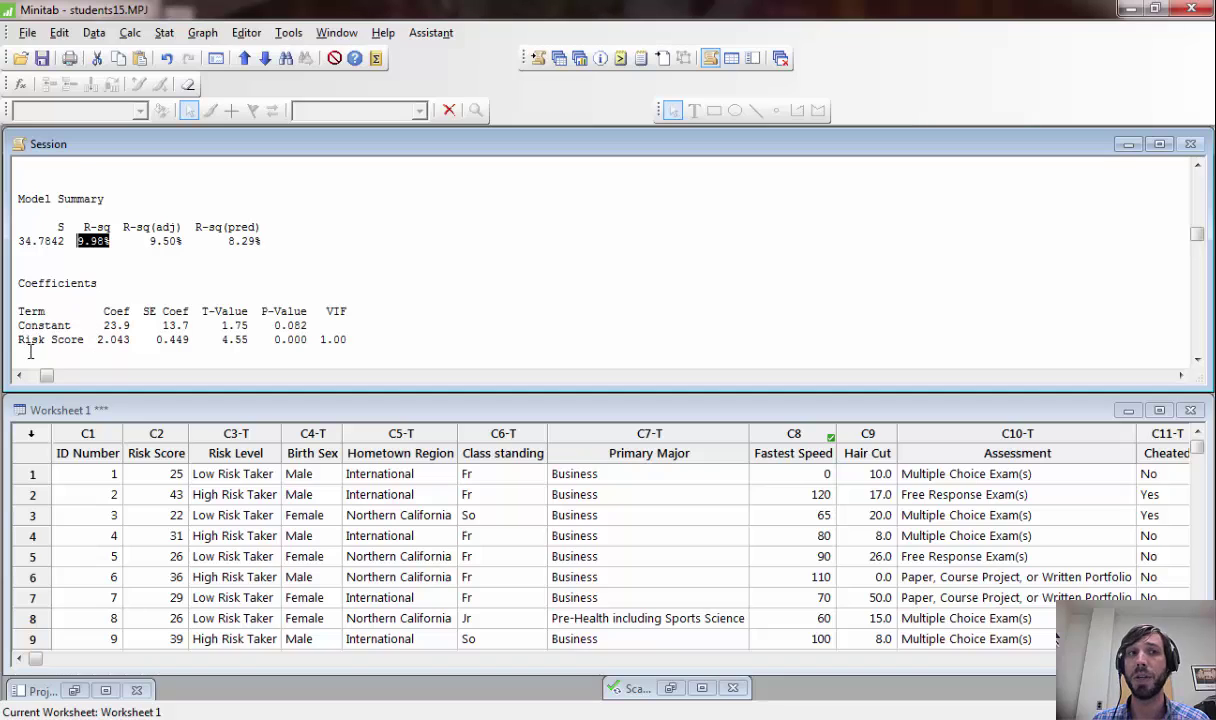
pyautogui.click(1197, 360)
pyautogui.click(1197, 360)
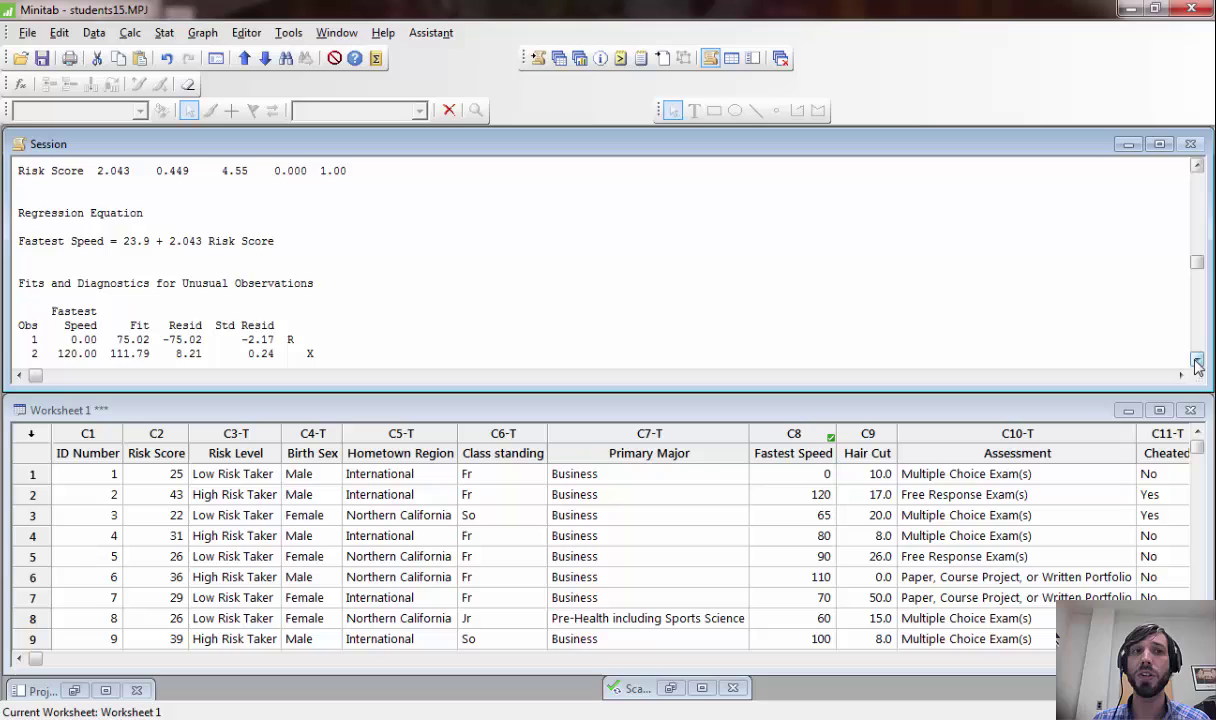
pyautogui.click(1197, 360)
pyautogui.click(1197, 360)
pyautogui.click(1197, 360)
pyautogui.click(1197, 360)
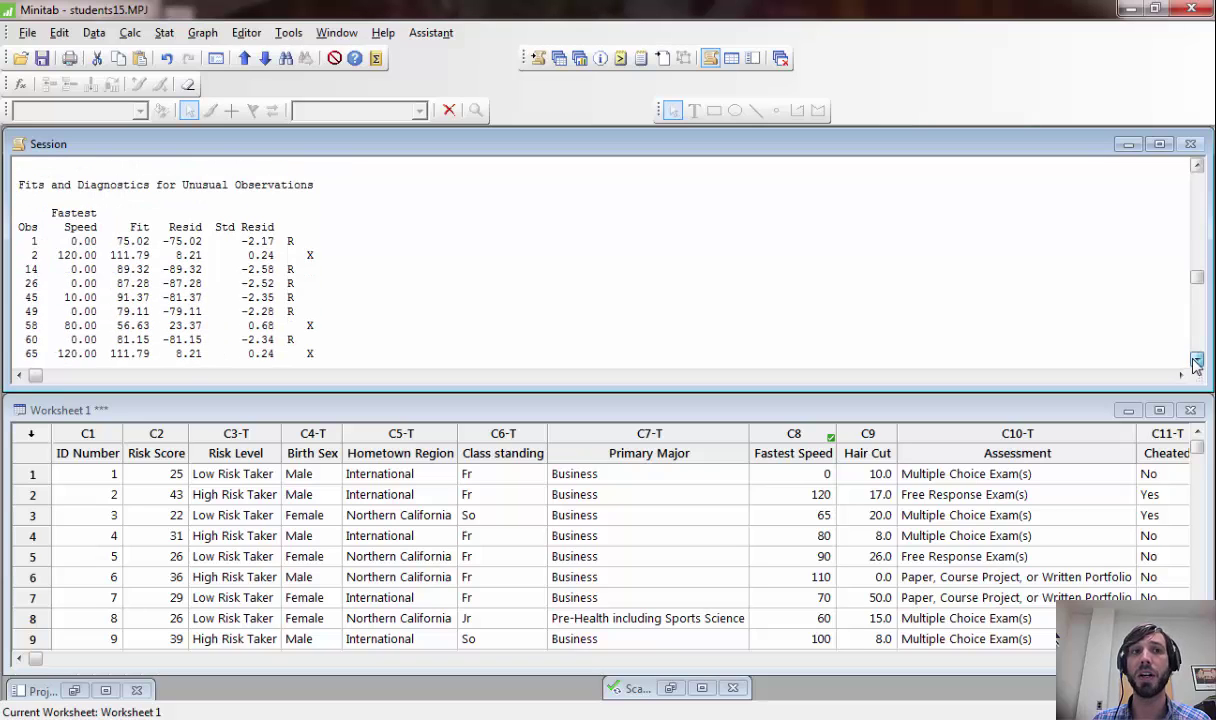
pyautogui.click(1197, 360)
pyautogui.click(1197, 360)
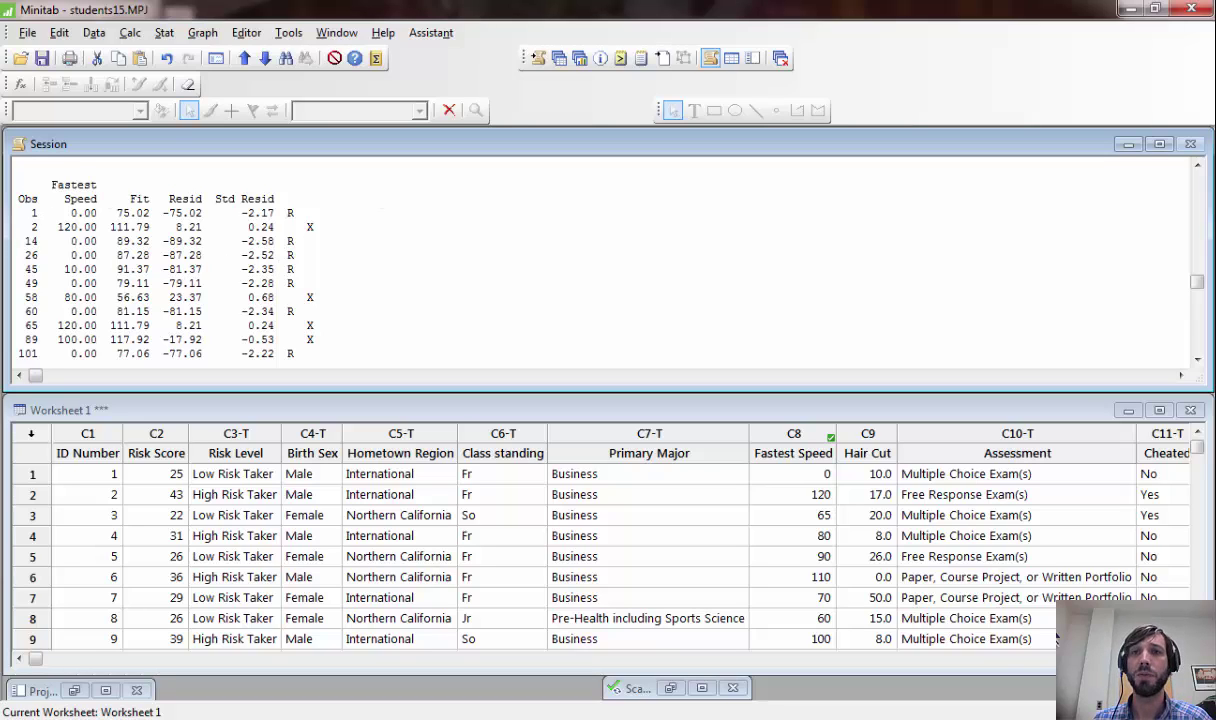
pyautogui.click(1197, 359)
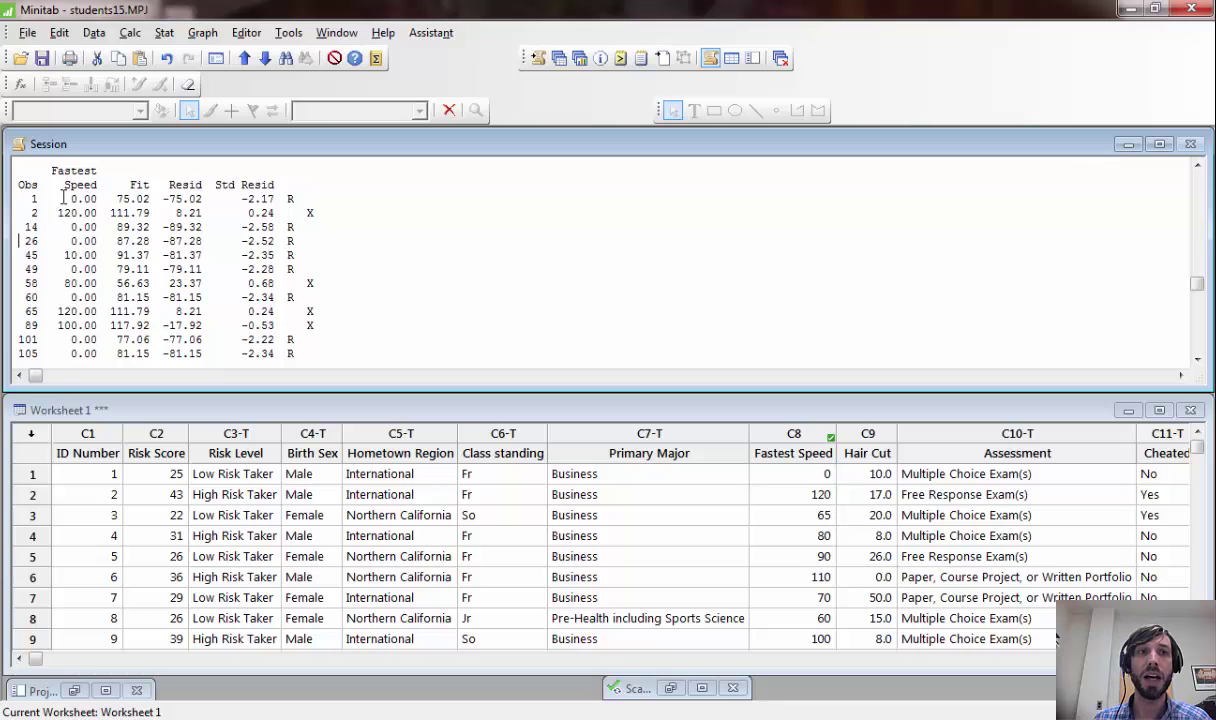
pyautogui.moveTo(57, 199); pyautogui.dragTo(98, 241)
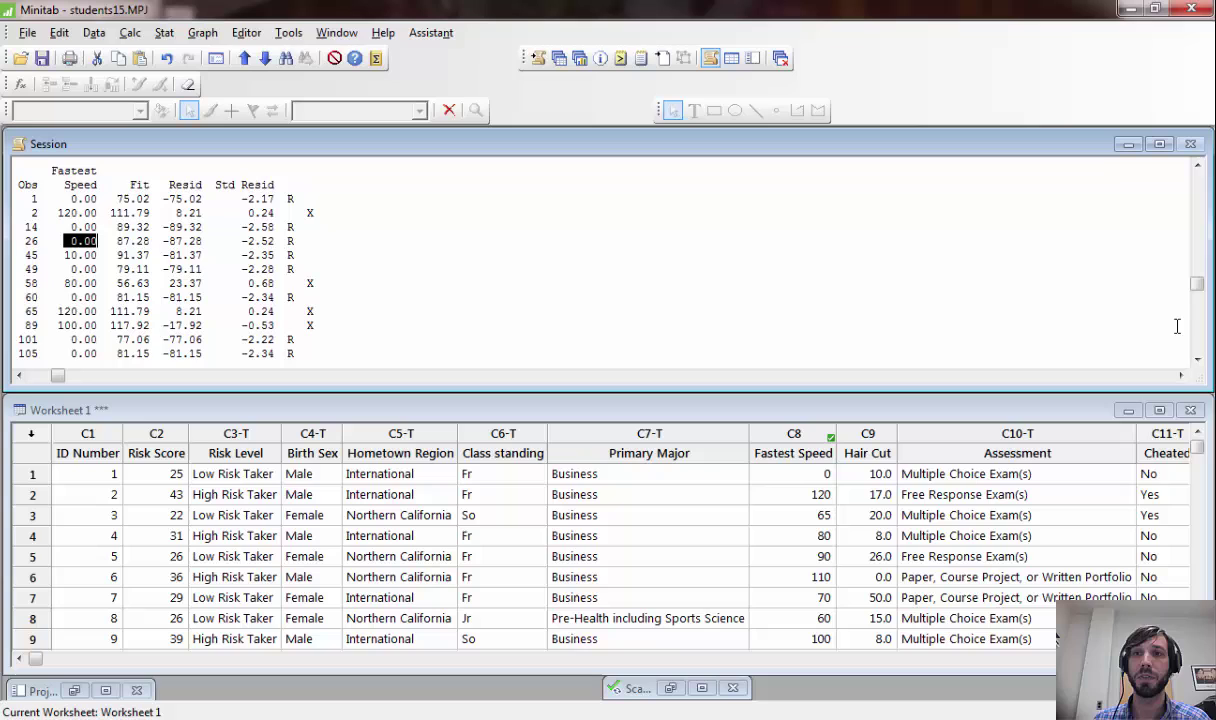
pyautogui.click(1197, 359)
pyautogui.click(1197, 359)
pyautogui.click(1197, 359)
pyautogui.click(1197, 359)
pyautogui.click(1197, 359)
pyautogui.click(1197, 359)
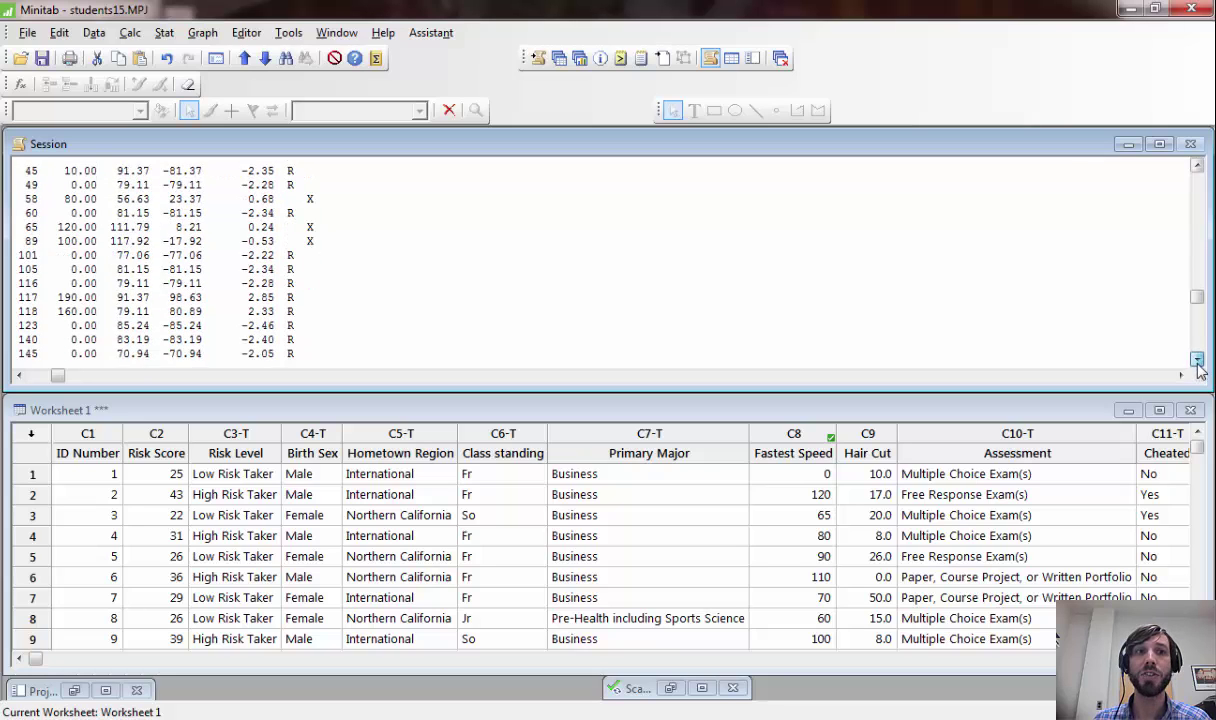
pyautogui.click(1197, 359)
pyautogui.click(1197, 359)
pyautogui.click(1197, 359)
pyautogui.click(1197, 359)
pyautogui.moveTo(91, 326); pyautogui.dragTo(67, 335)
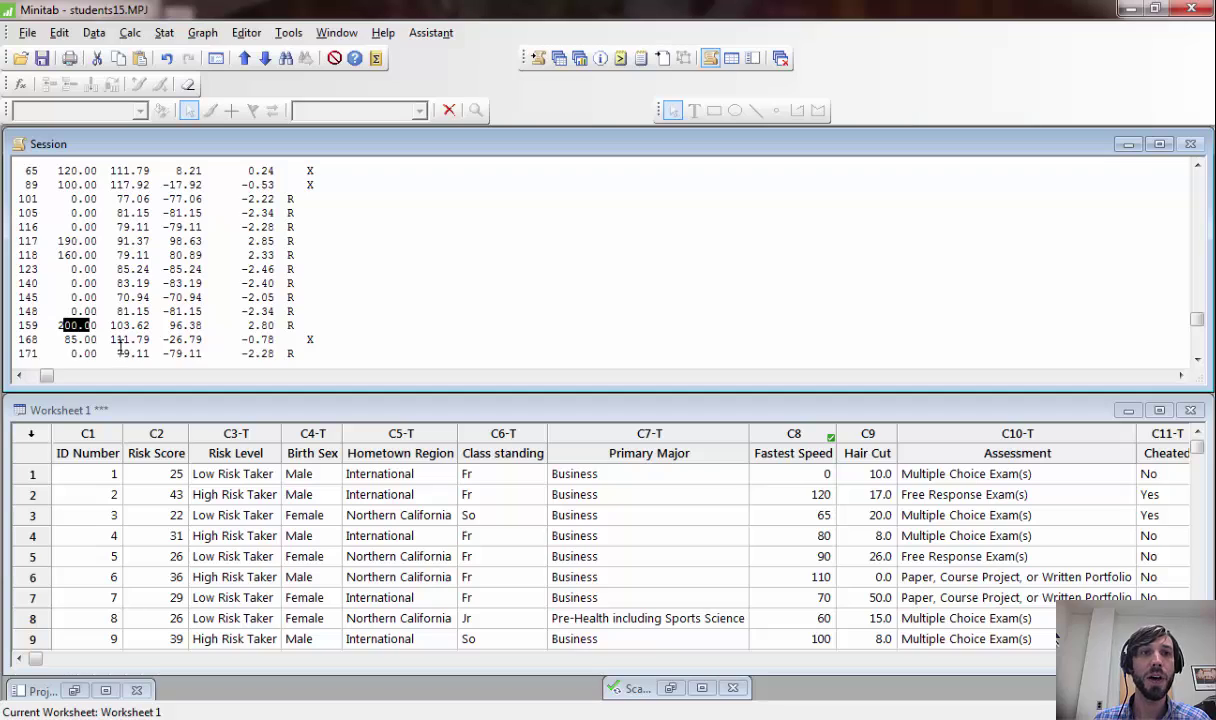
pyautogui.doubleClick(80, 339)
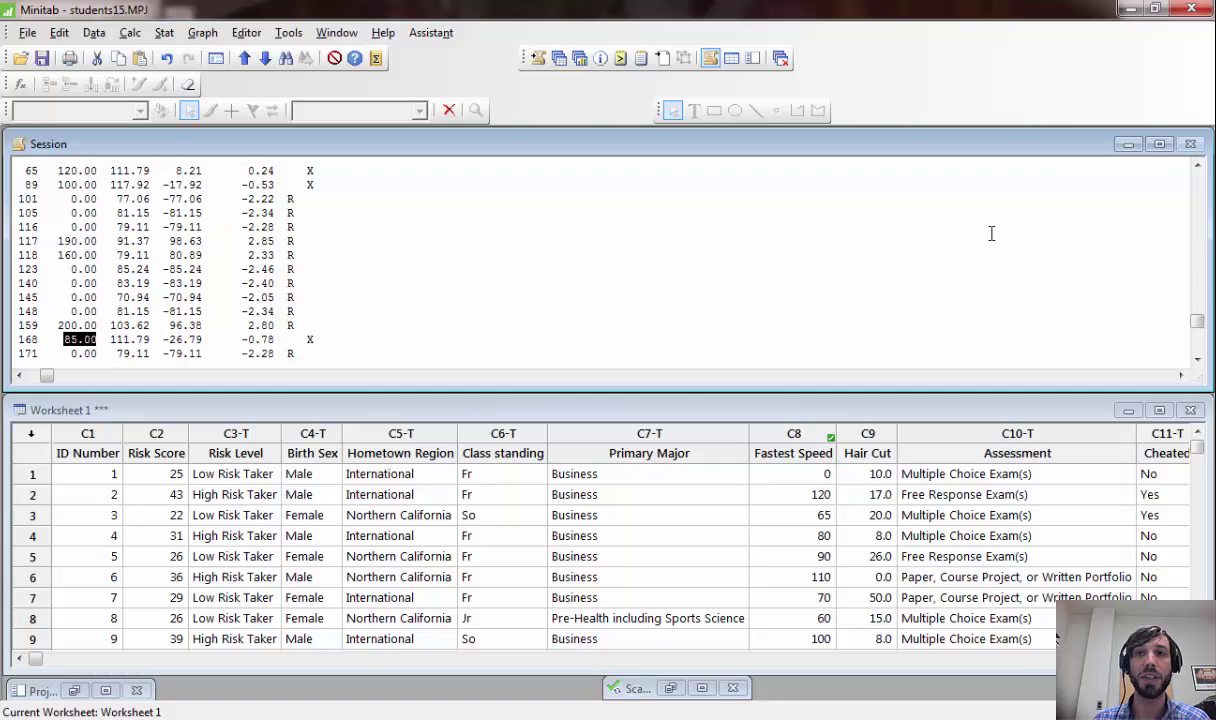
pyautogui.click(1197, 165)
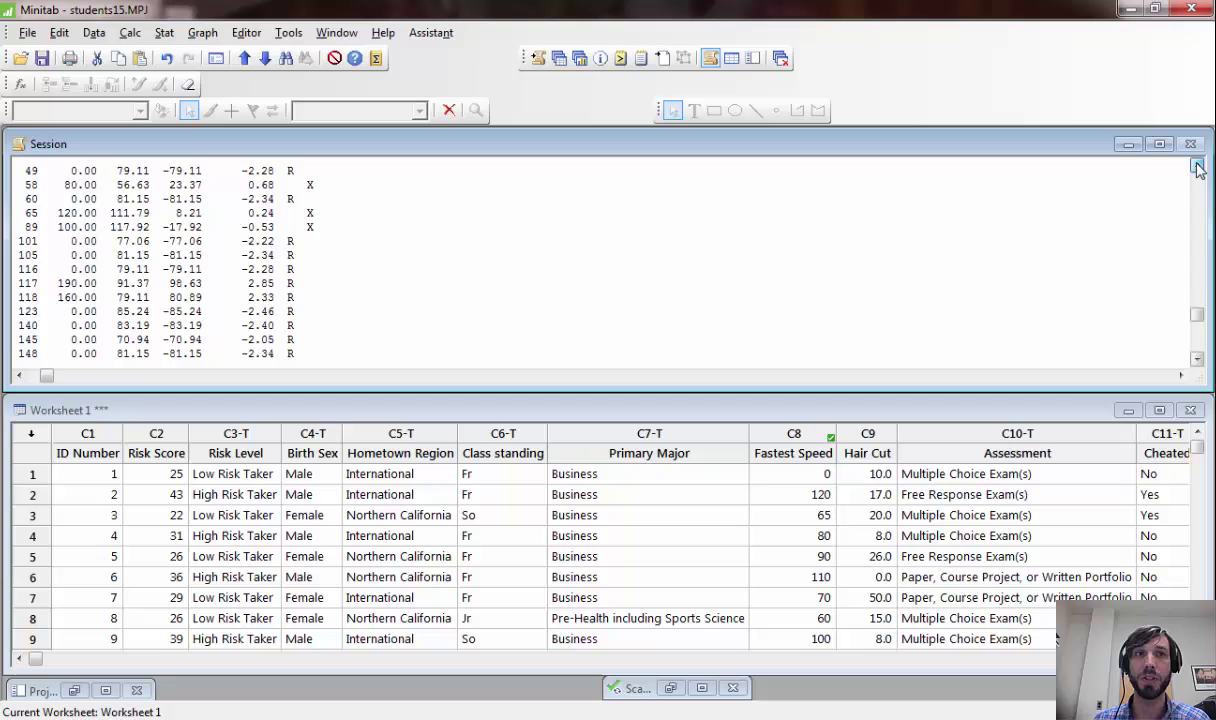
pyautogui.click(1197, 165)
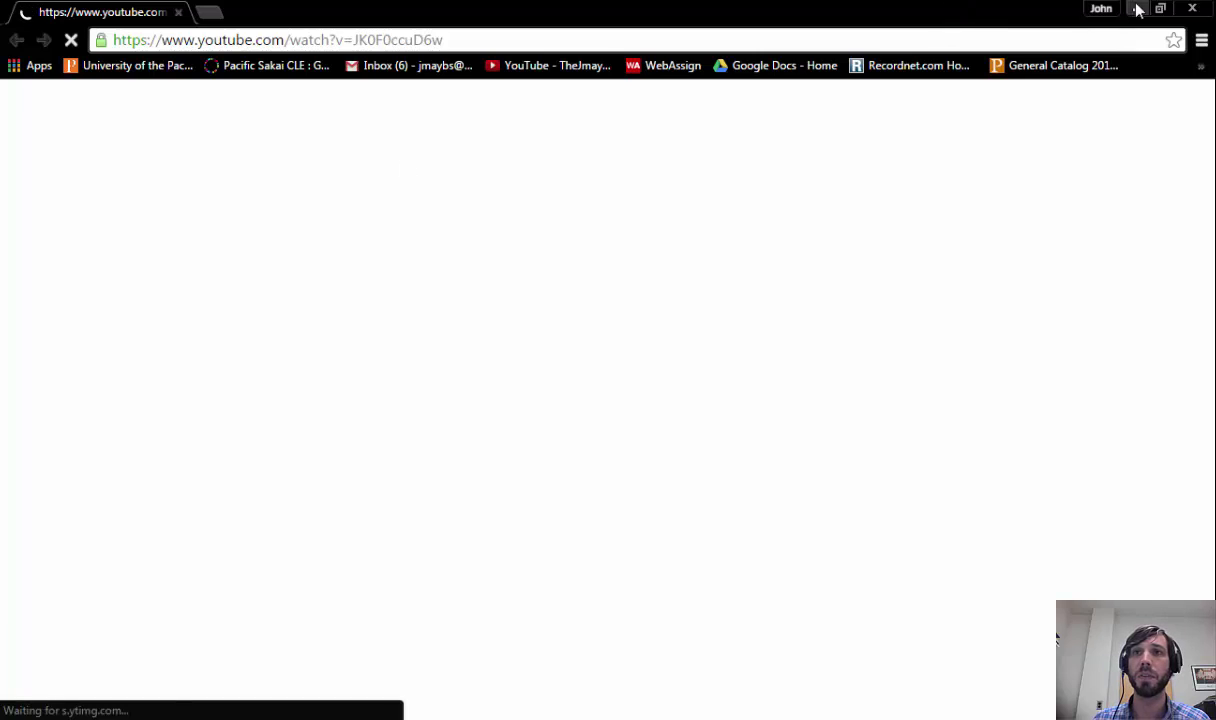
# Minimize Chrome to bring Minitab's regression output back on screen
pyautogui.click(1137, 9)
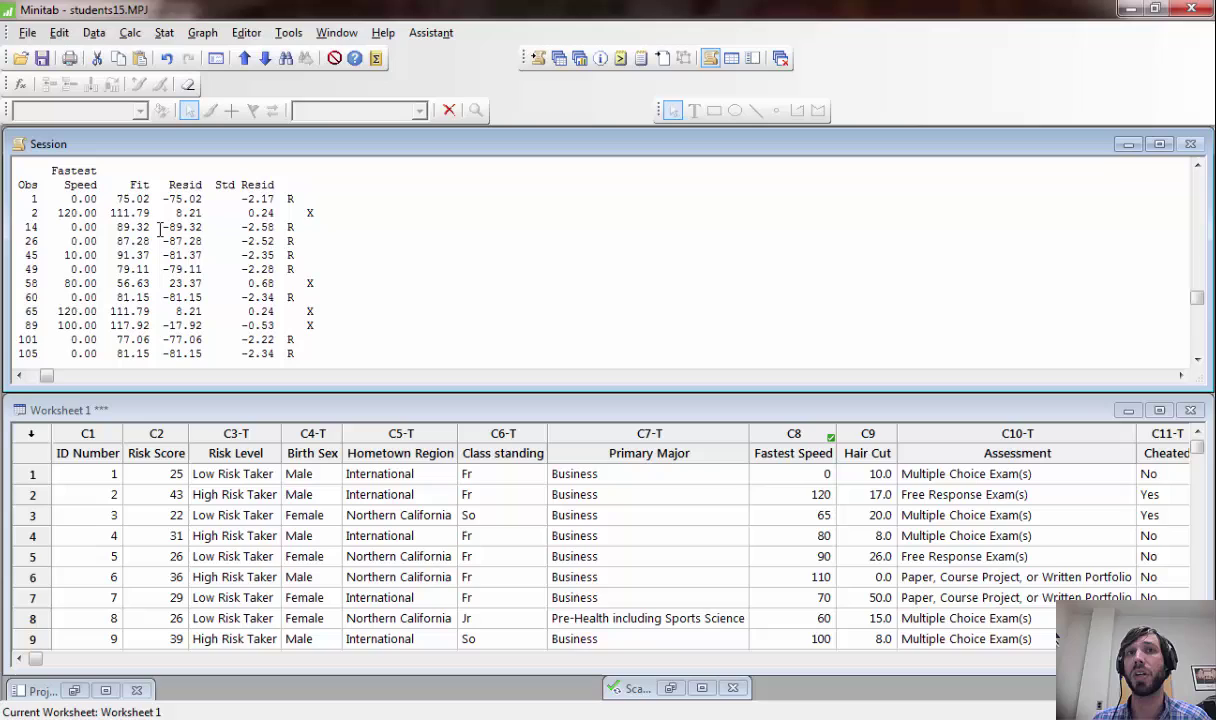
# Open Data > Subset Worksheet and set it to include rows that match a condition
pyautogui.click(90, 38)
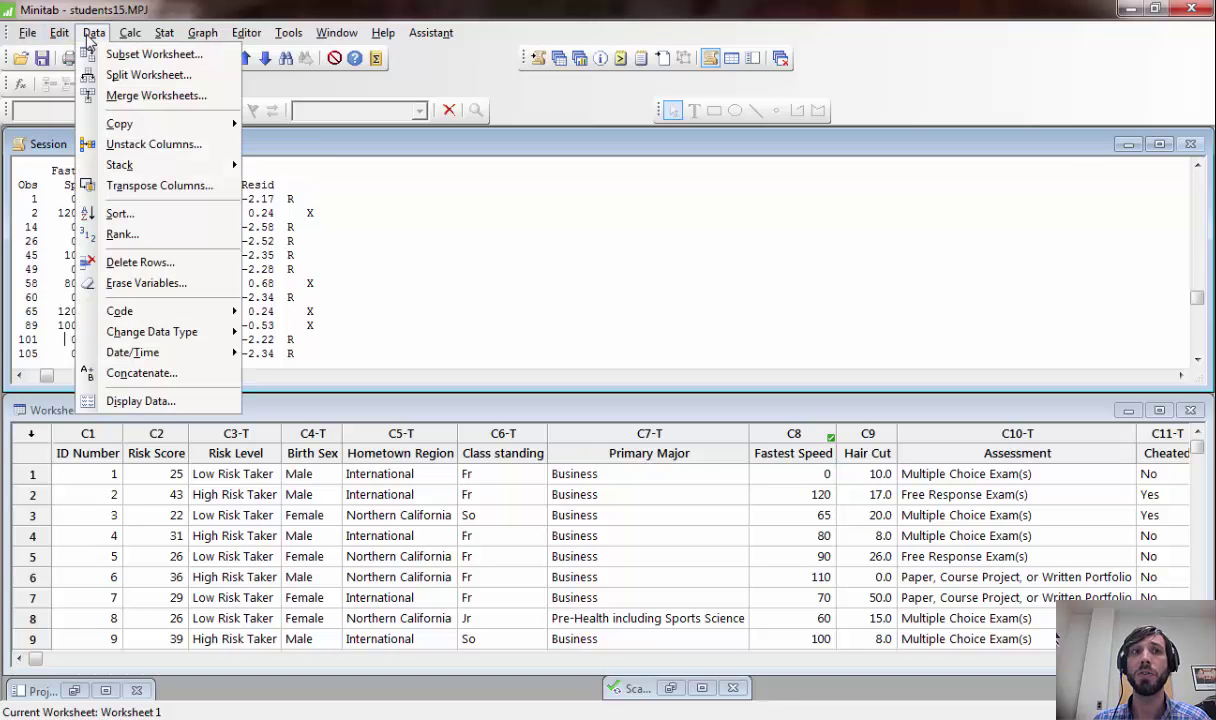
pyautogui.click(90, 38)
pyautogui.click(92, 36)
pyautogui.click(99, 55)
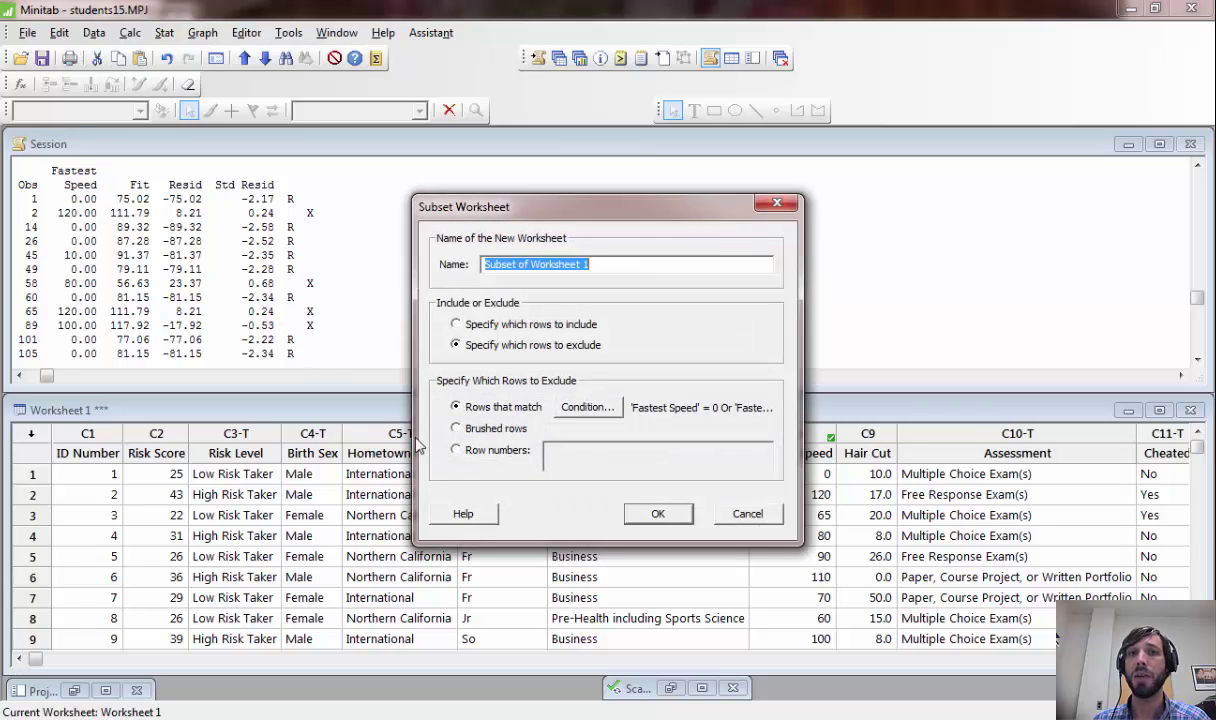
pyautogui.click(456, 324)
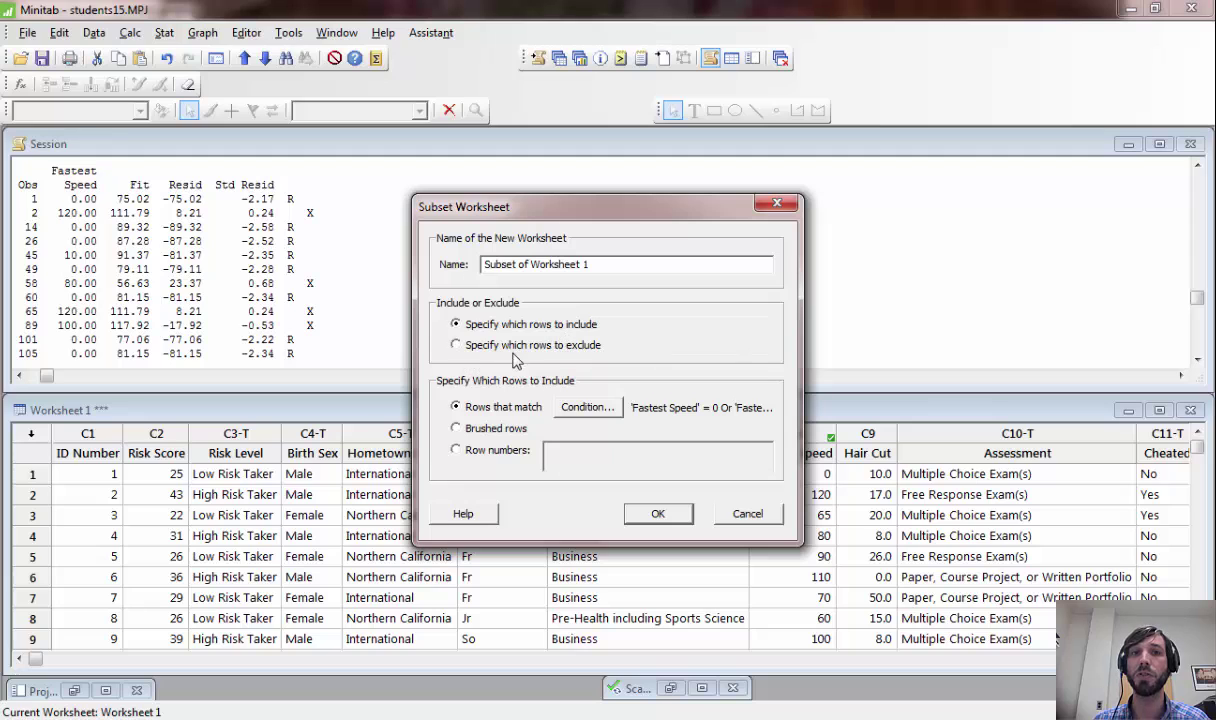
# Replace the condition with 'Fastest Speed'>0 And 'Fastest Speed'<160, then create the subset worksheet
pyautogui.click(587, 410)
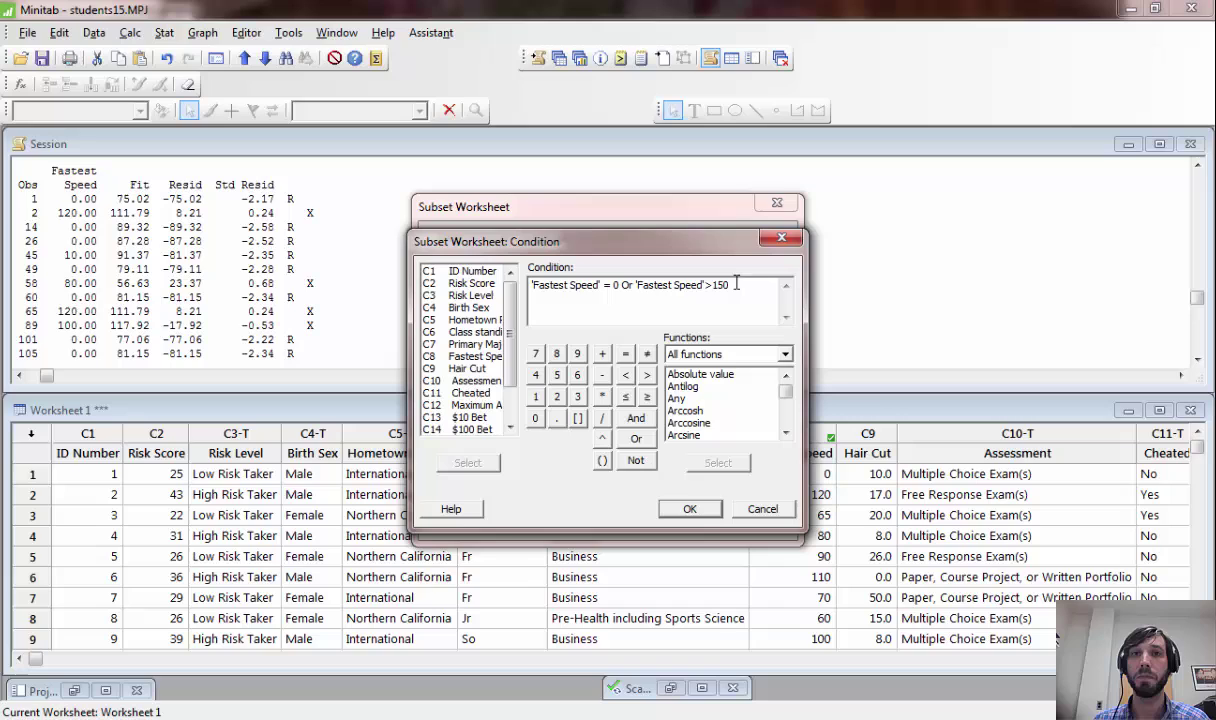
pyautogui.moveTo(702, 285); pyautogui.dragTo(507, 288)
pyautogui.press('Delete')
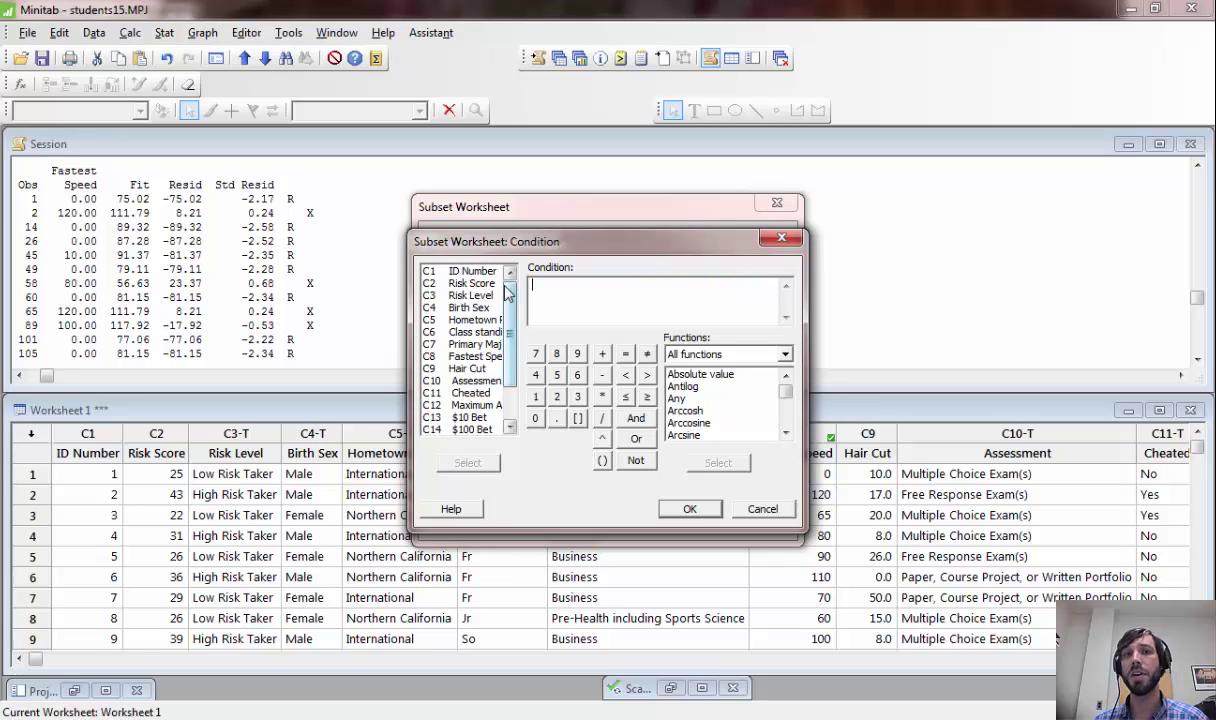
pyautogui.click(488, 357)
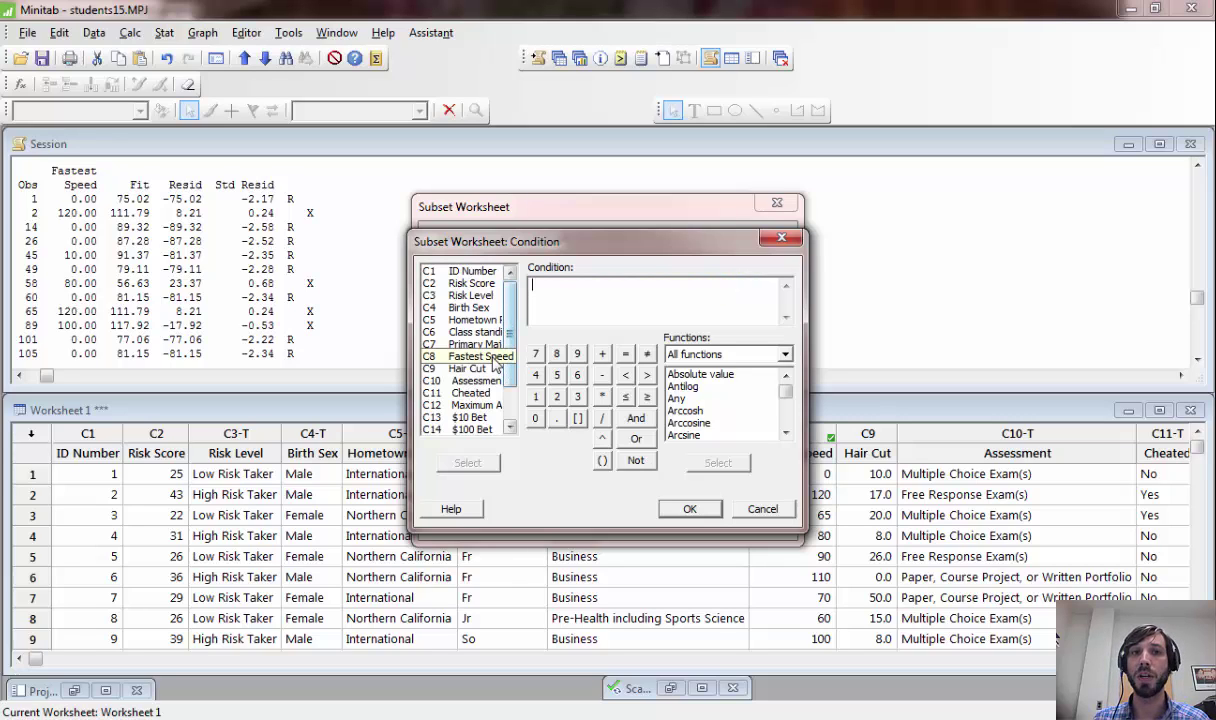
pyautogui.doubleClick(490, 358)
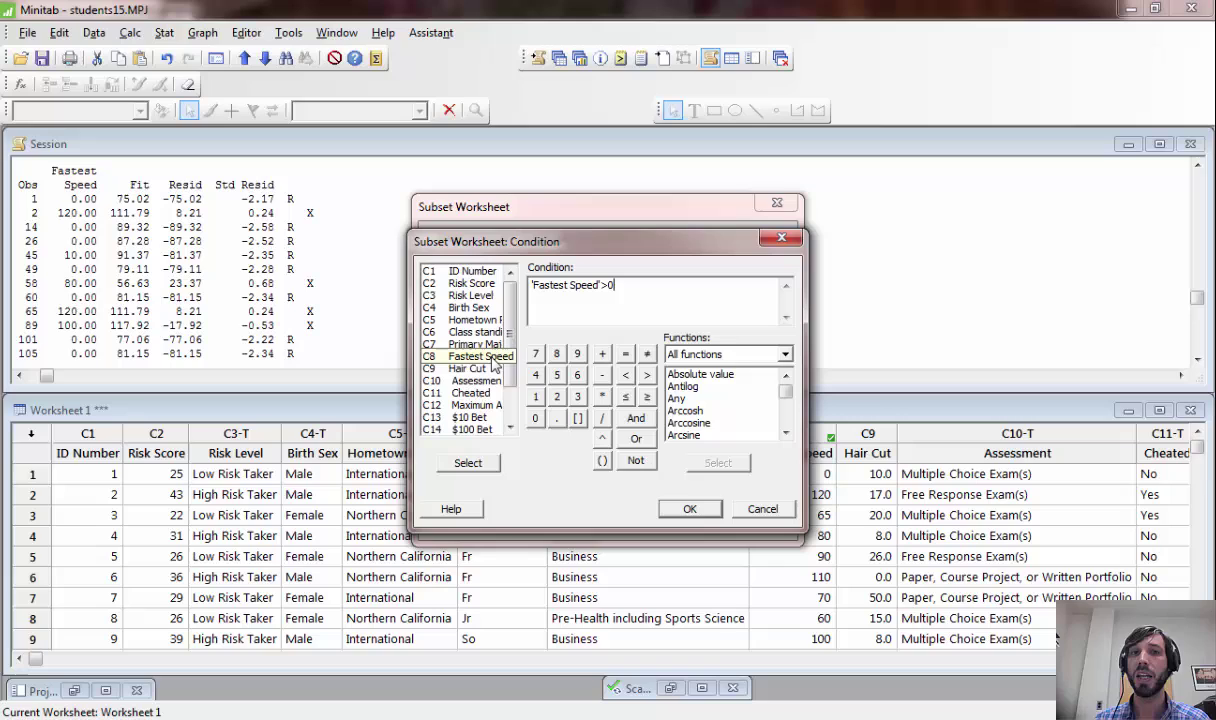
pyautogui.click(636, 418)
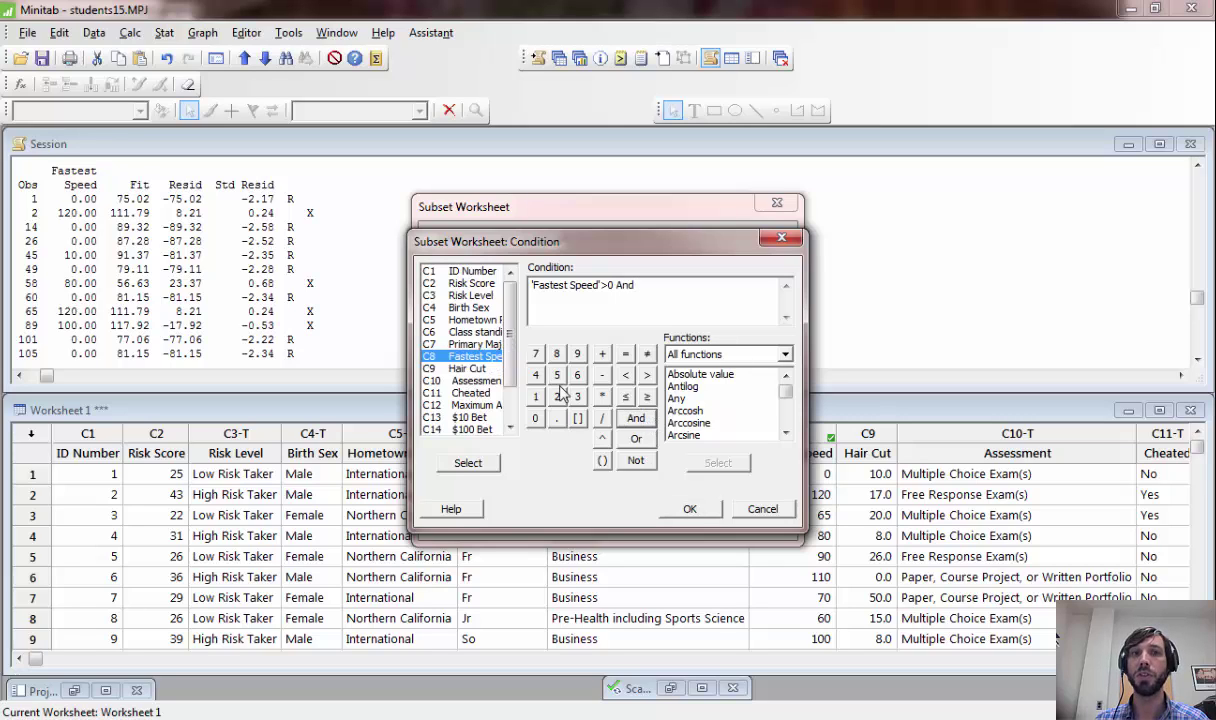
pyautogui.doubleClick(478, 358)
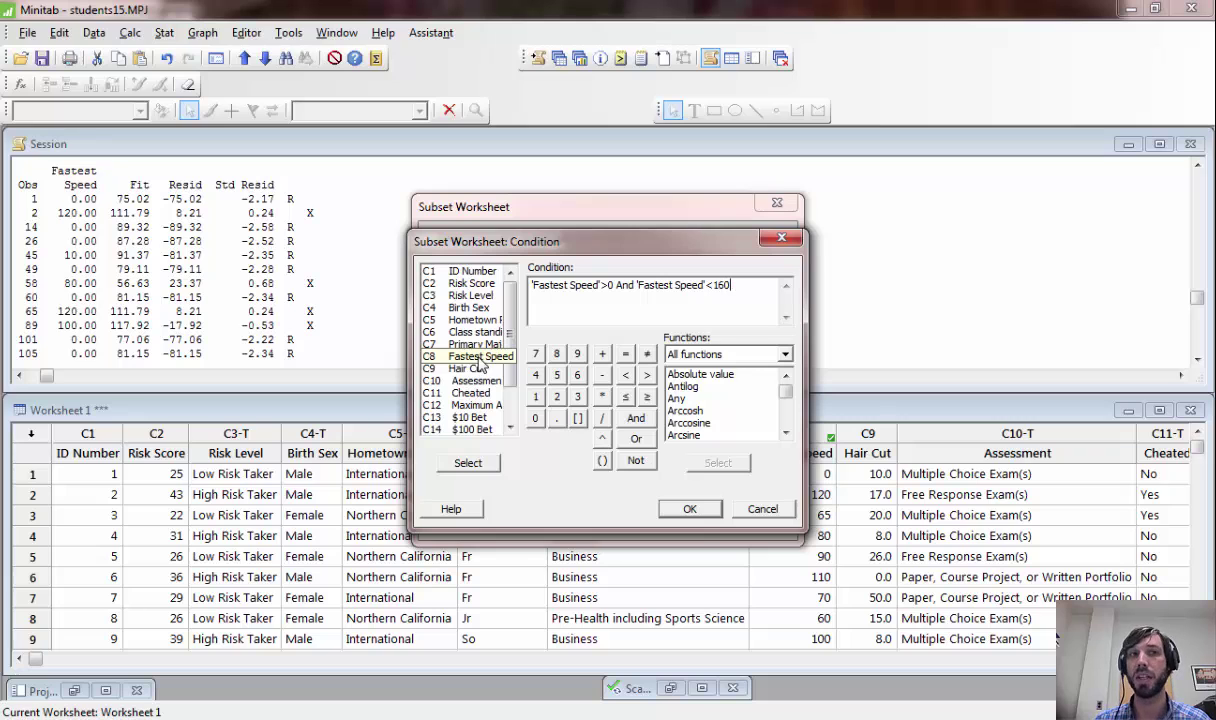
pyautogui.click(680, 509)
pyautogui.click(658, 516)
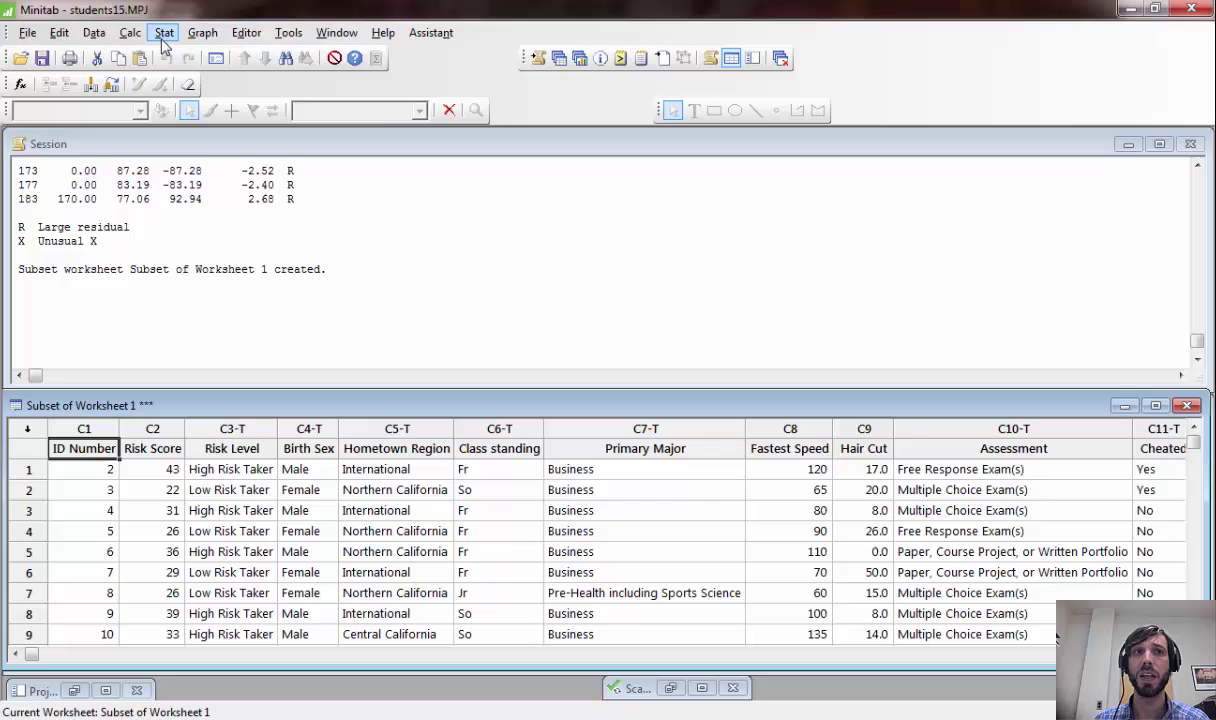
# Plot Fastest Speed against Risk Score for the subset as a simple scatterplot, then move the graph window
pyautogui.click(200, 33)
pyautogui.click(242, 56)
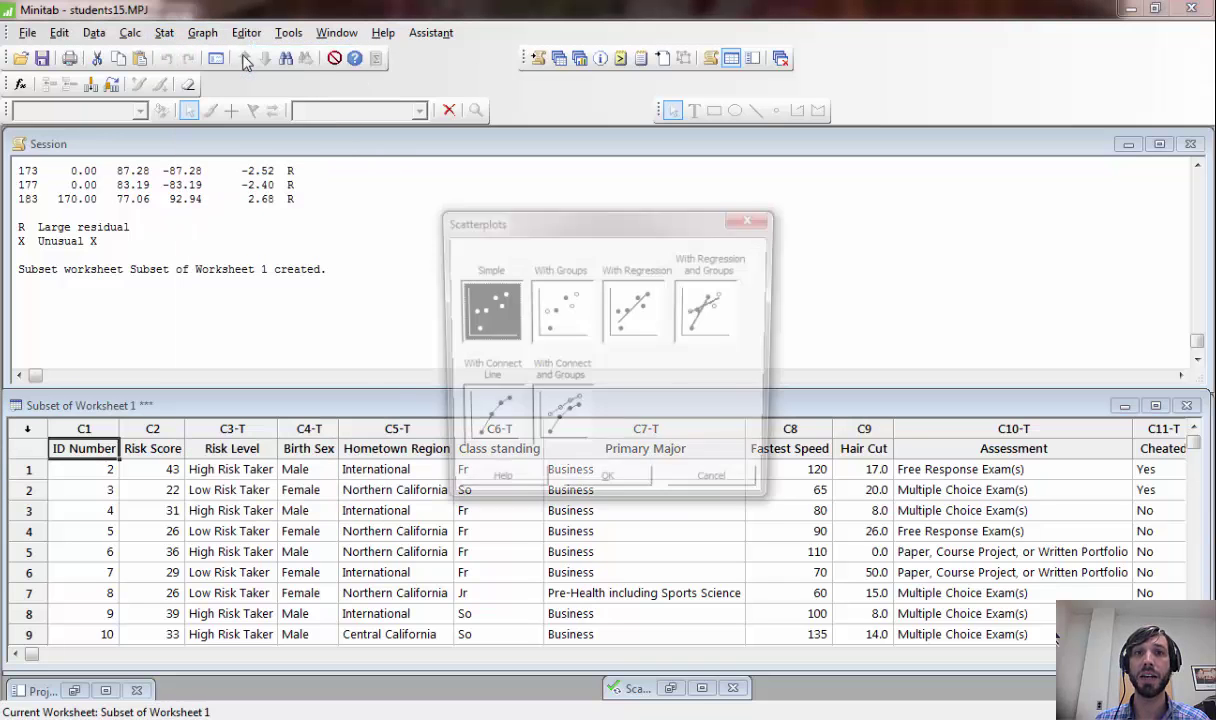
pyautogui.click(630, 492)
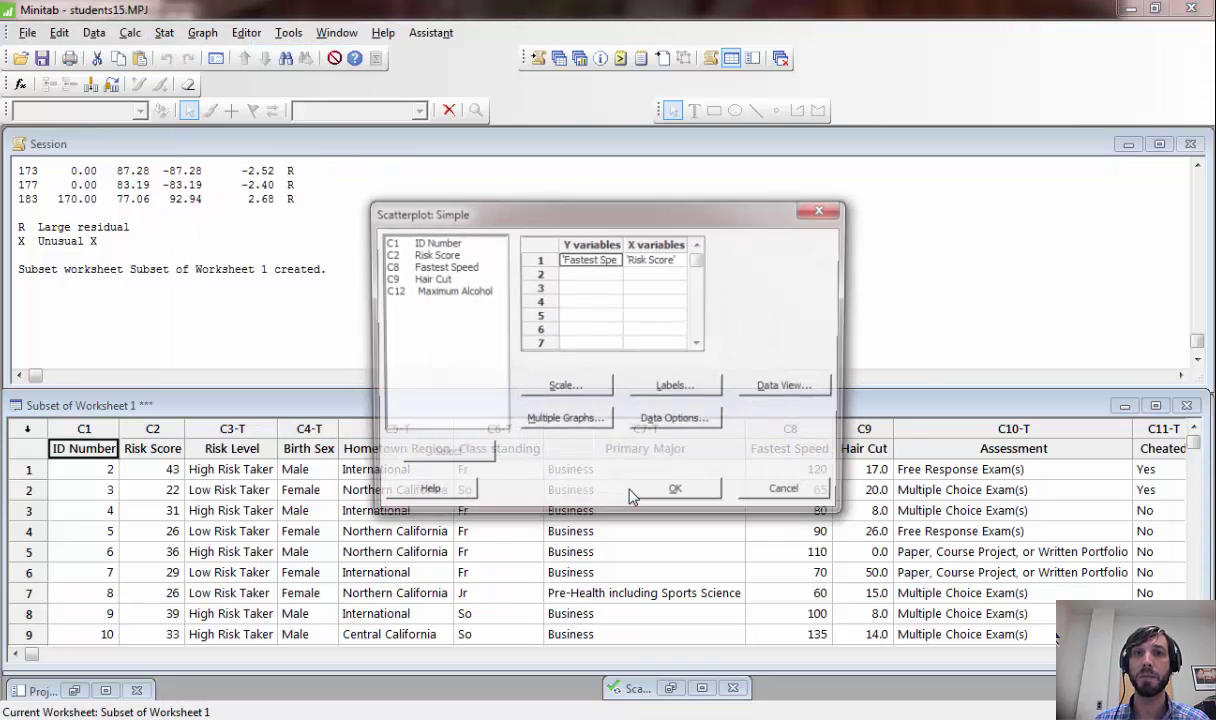
pyautogui.click(690, 494)
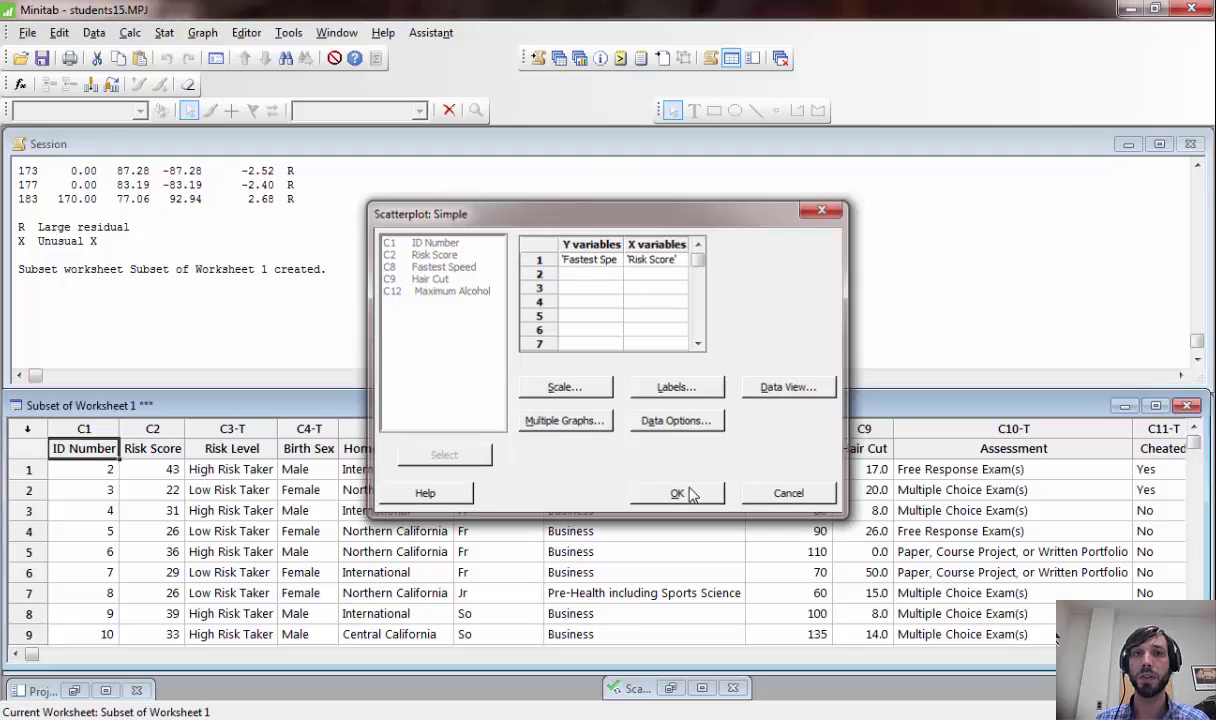
pyautogui.moveTo(405, 170); pyautogui.dragTo(717, 175)
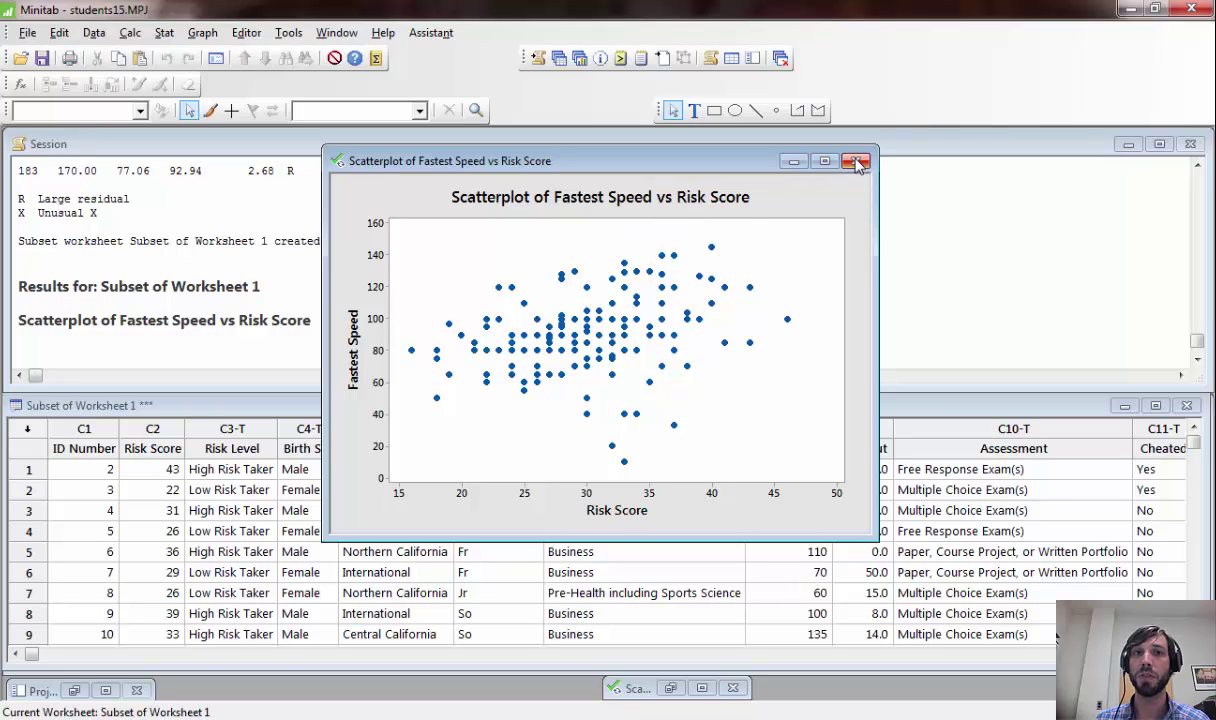
# Set the graph aside, rerun the Fastest Speed on Risk Score regression, and view the coefficients (slope 1.228)
pyautogui.click(793, 161)
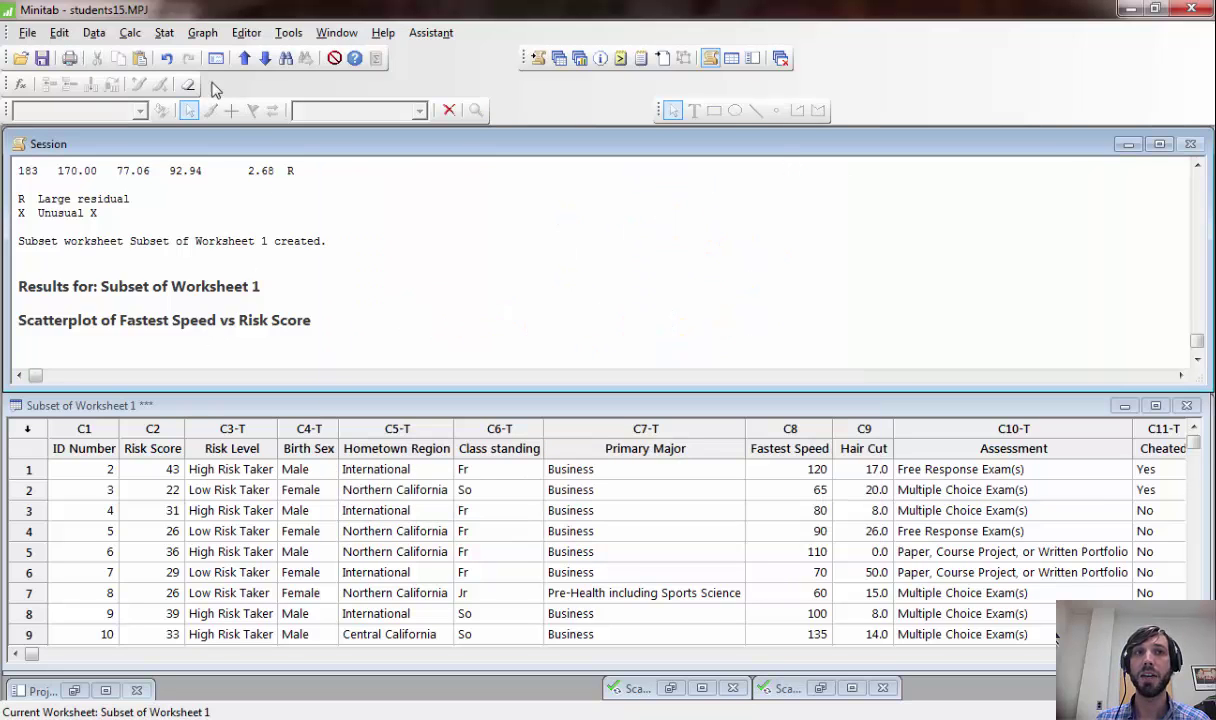
pyautogui.click(164, 32)
pyautogui.moveTo(210, 75)
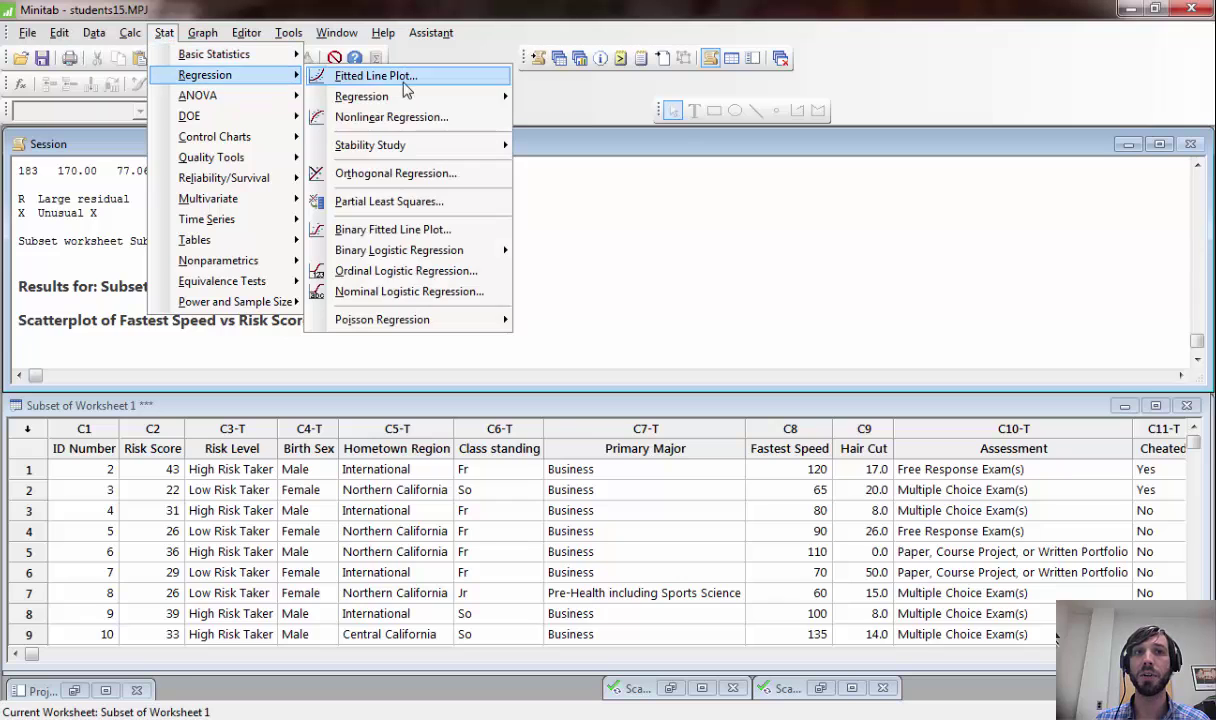
pyautogui.moveTo(430, 100)
pyautogui.click(532, 103)
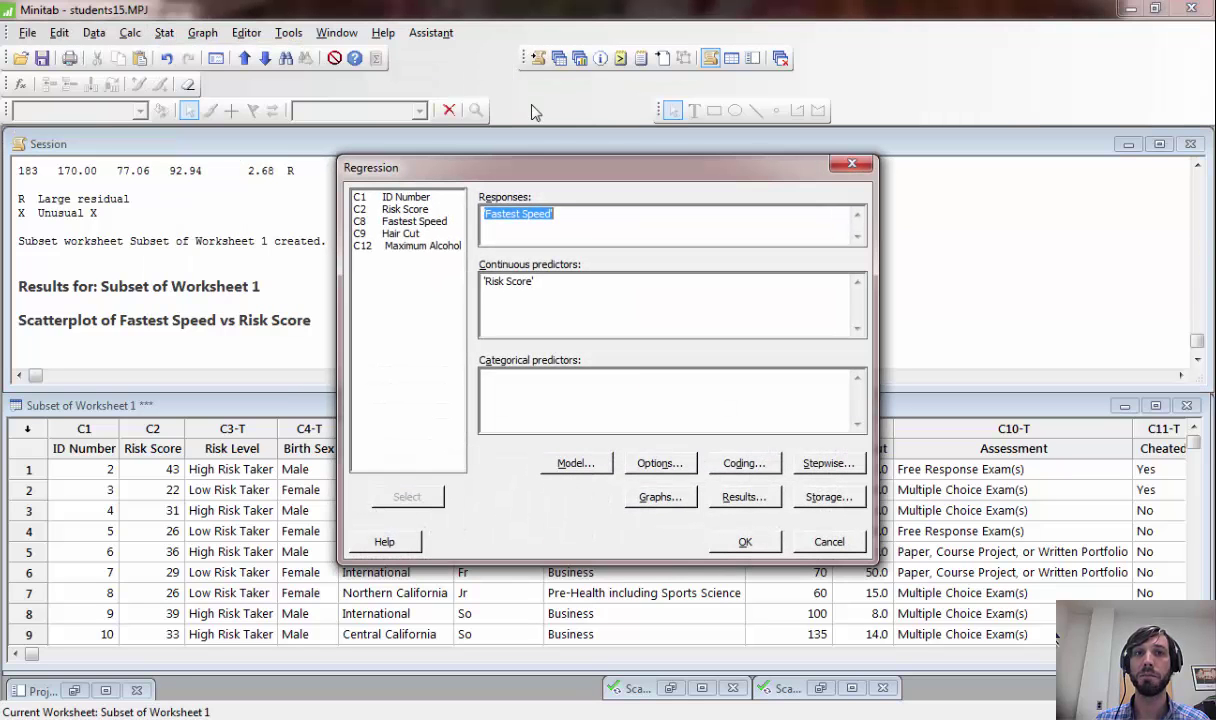
pyautogui.click(764, 541)
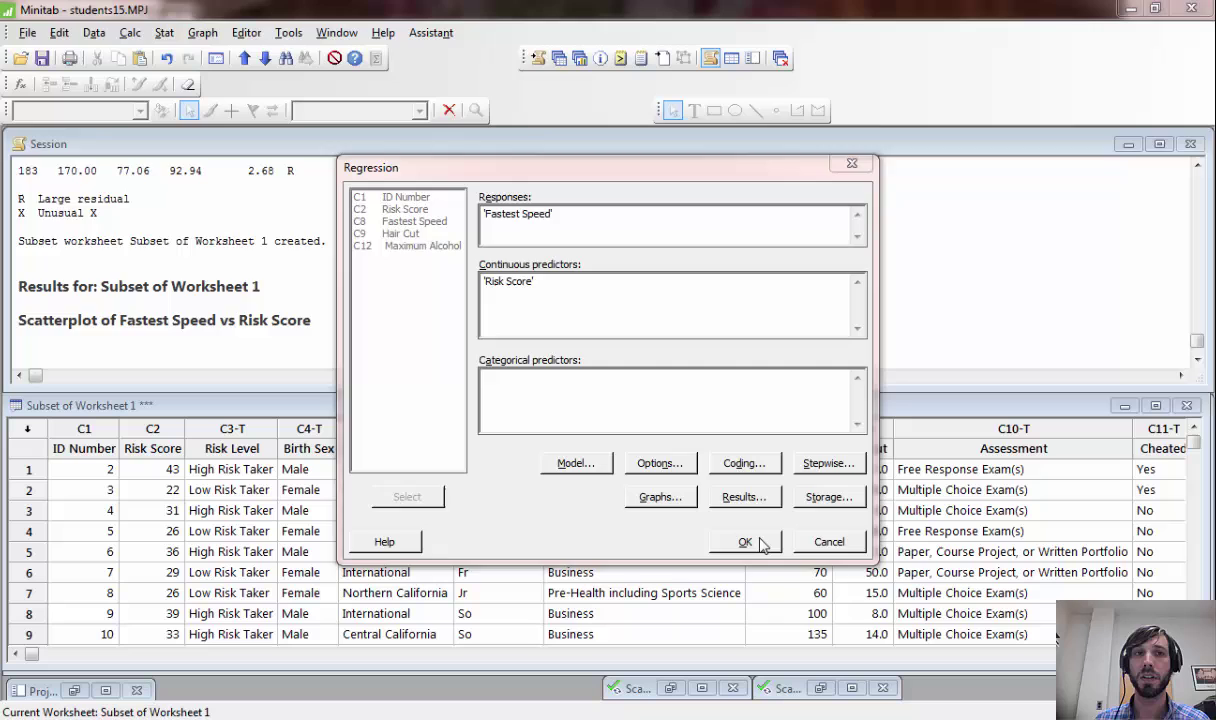
pyautogui.click(1197, 168)
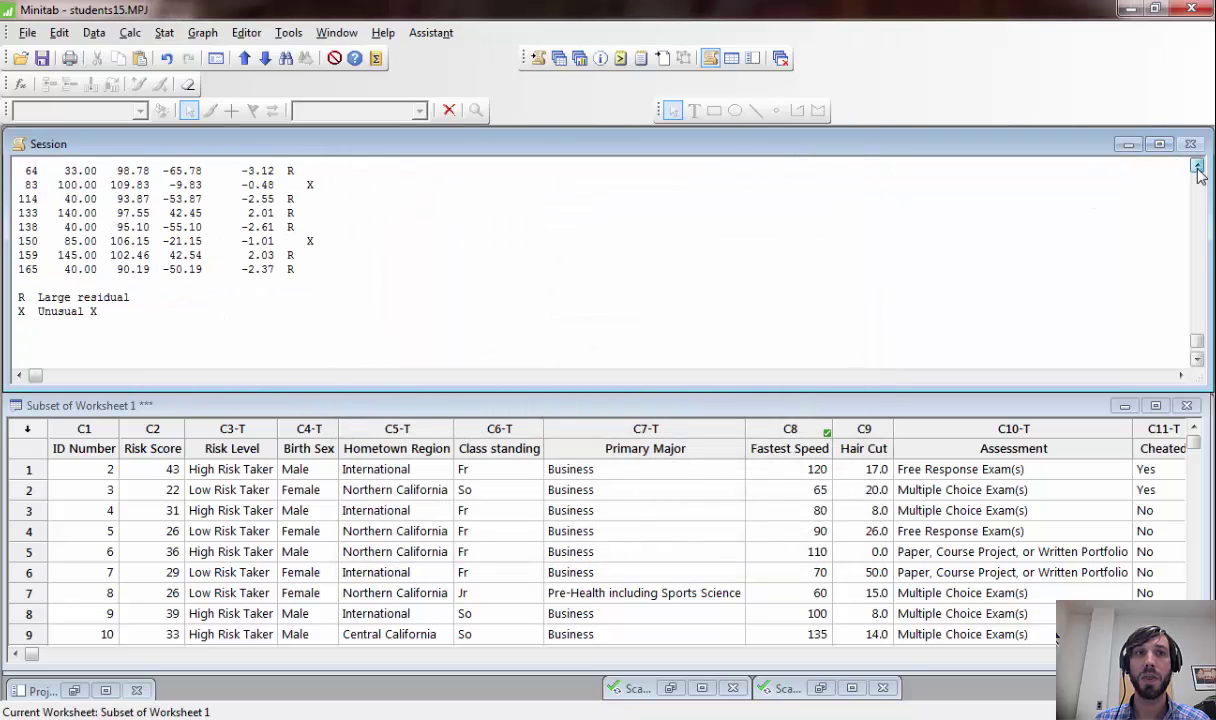
pyautogui.click(1197, 168)
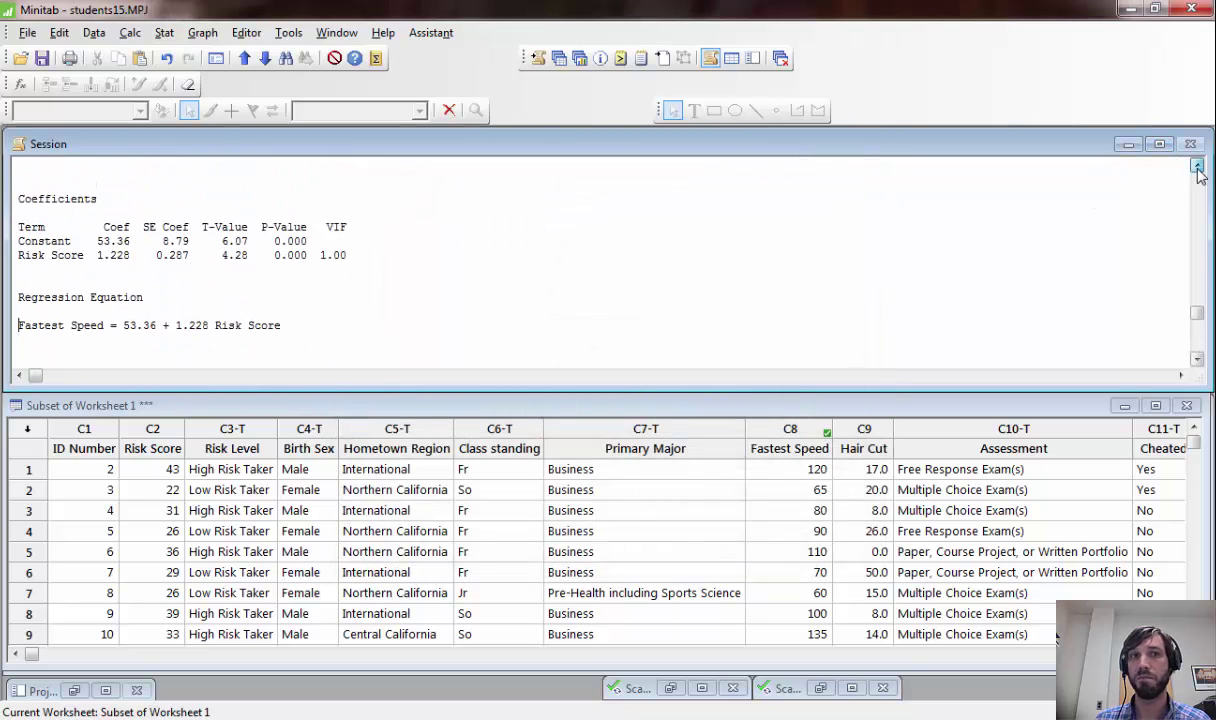
pyautogui.click(1197, 168)
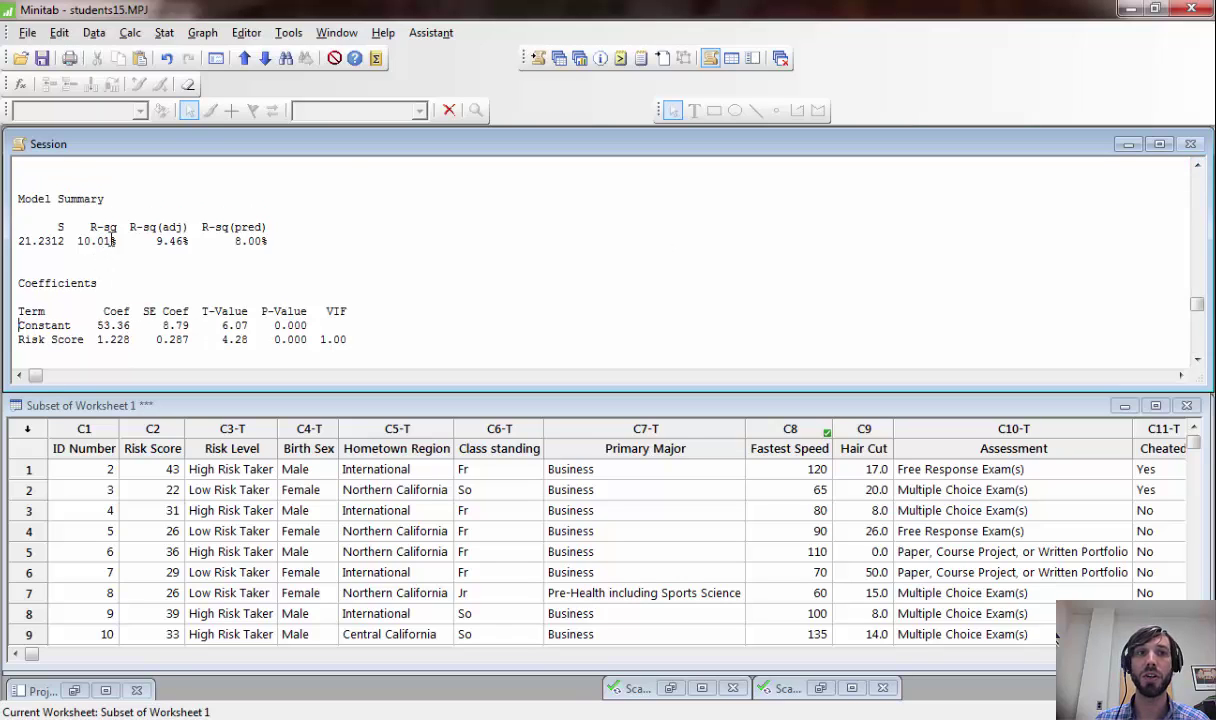
pyautogui.moveTo(116, 240); pyautogui.dragTo(70, 241)
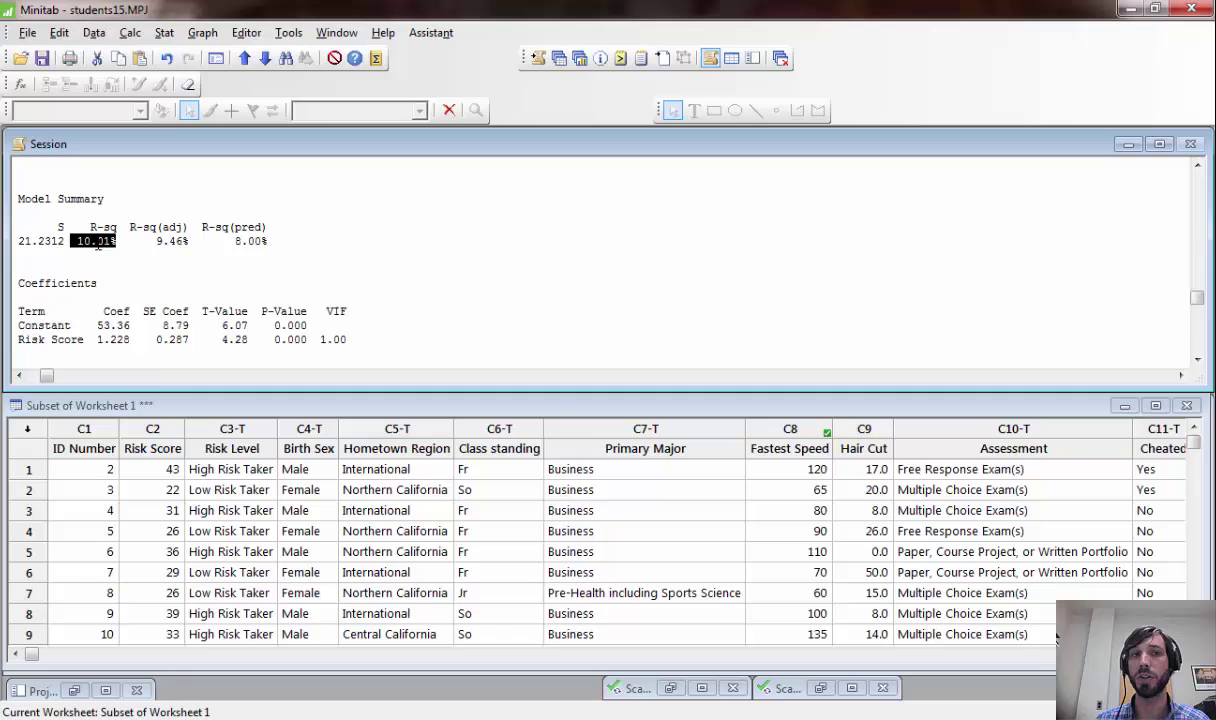
pyautogui.moveTo(96, 339)
pyautogui.mouseDown()
pyautogui.moveTo(129, 339)
pyautogui.moveTo(122, 325)
pyautogui.moveTo(96, 325)
pyautogui.mouseUp()
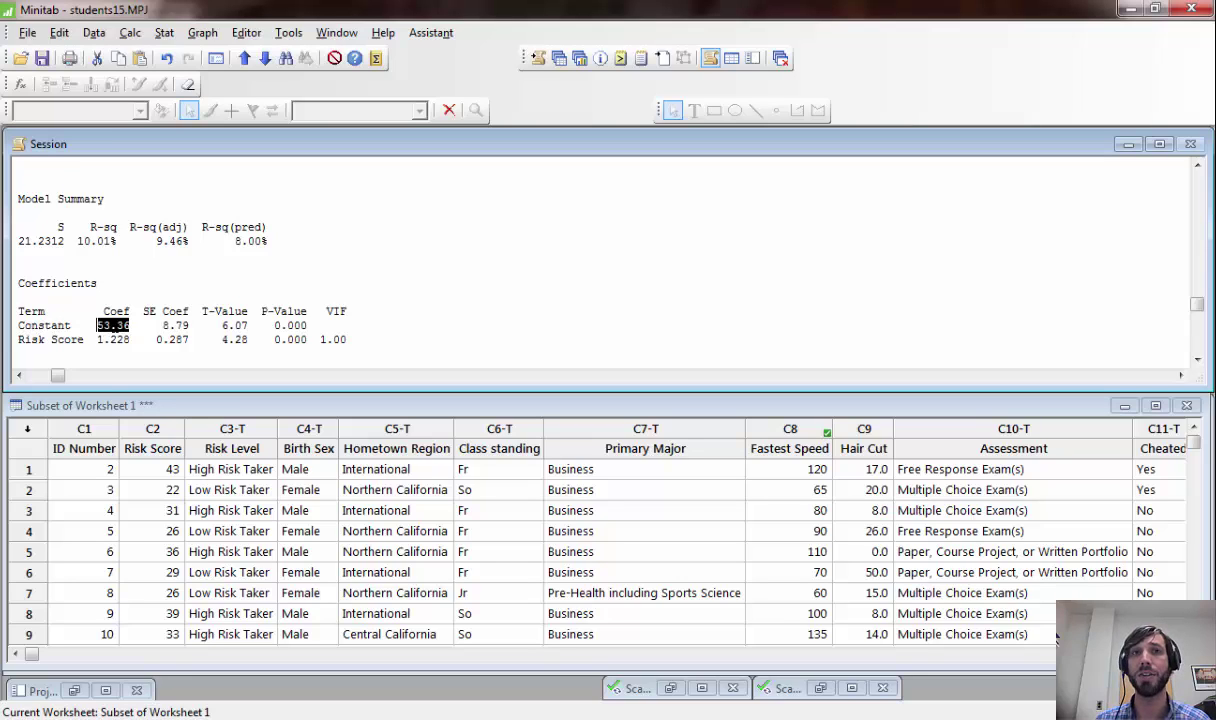
pyautogui.moveTo(130, 339); pyautogui.dragTo(97, 332)
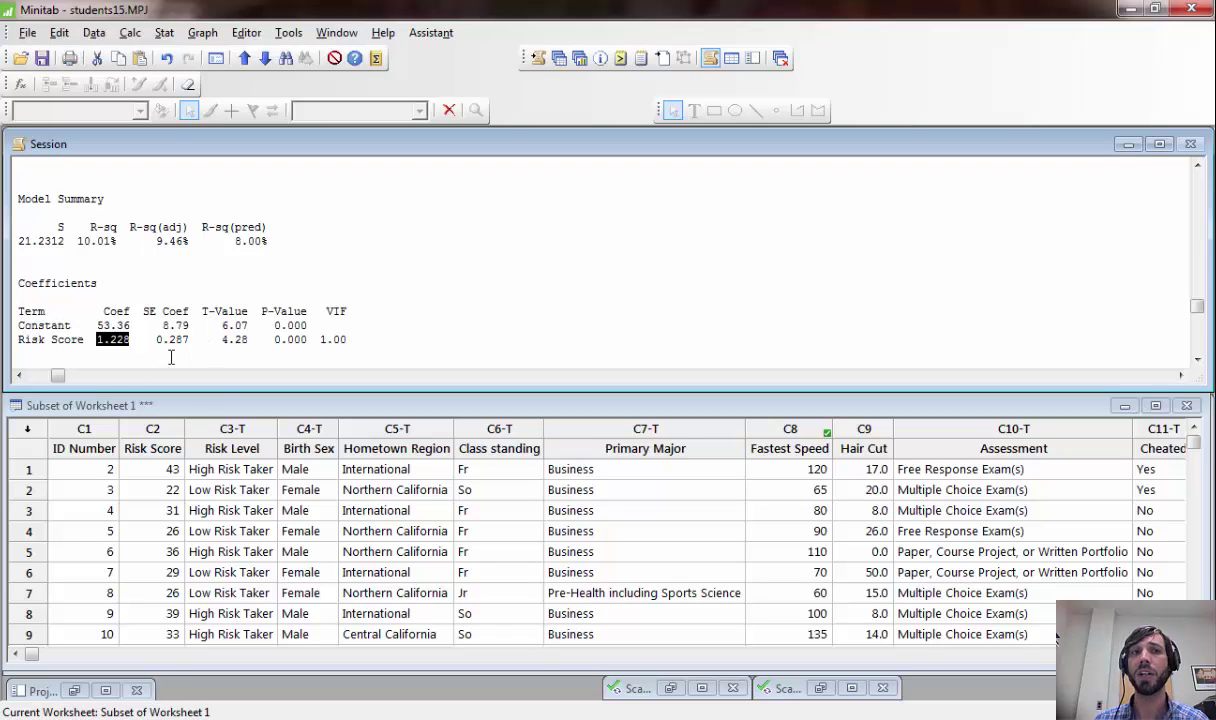
pyautogui.click(133, 339)
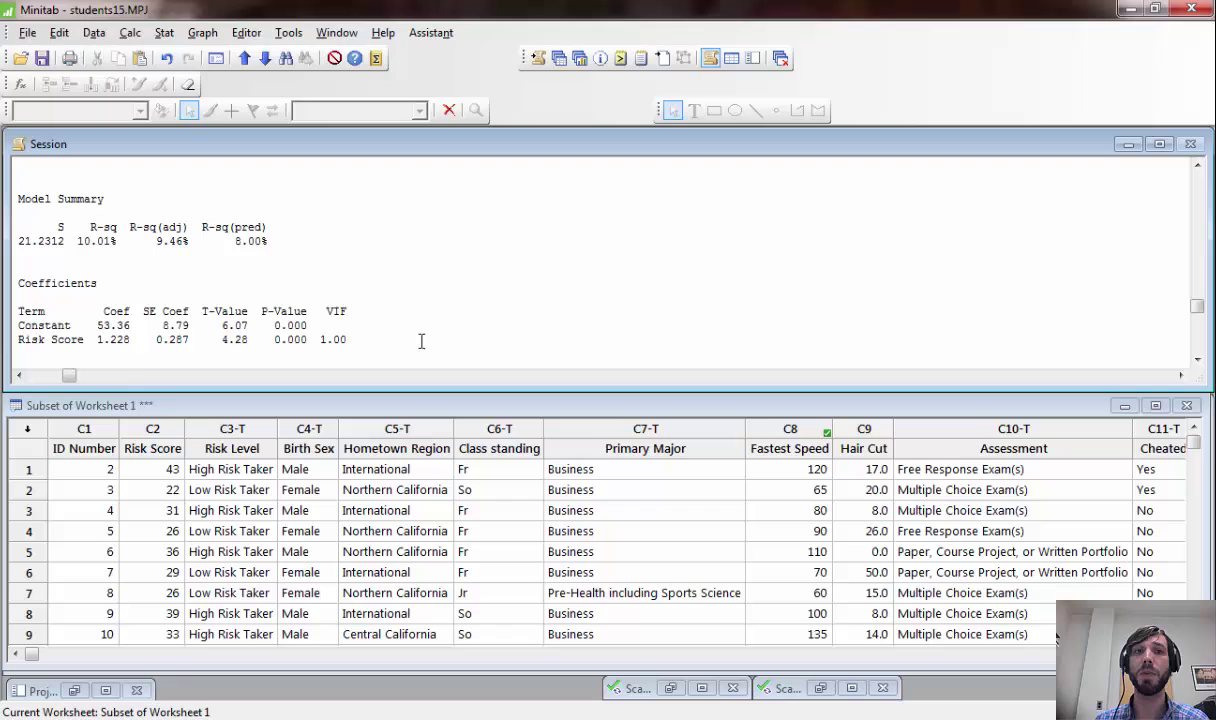
pyautogui.moveTo(421, 340); pyautogui.dragTo(17, 311)
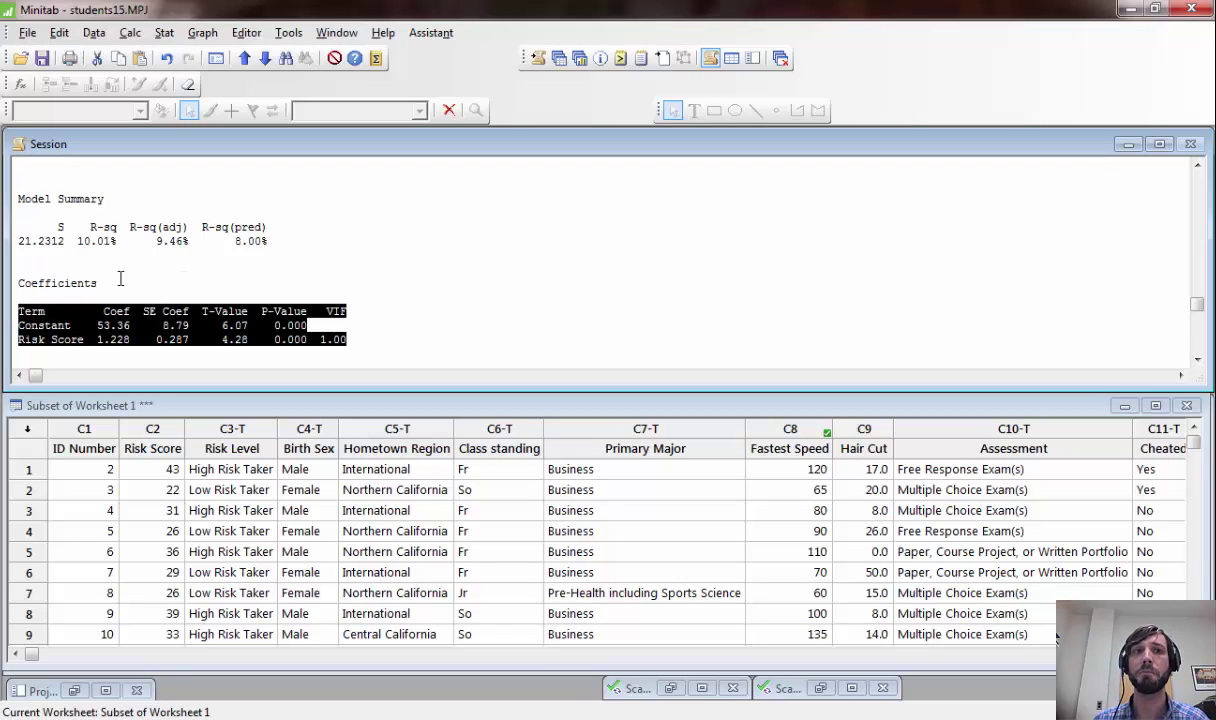
# In Fit Regression Model Graphs, keep Regular residuals, add residuals versus Risk Score, and check Histogram of residuals
pyautogui.click(162, 33)
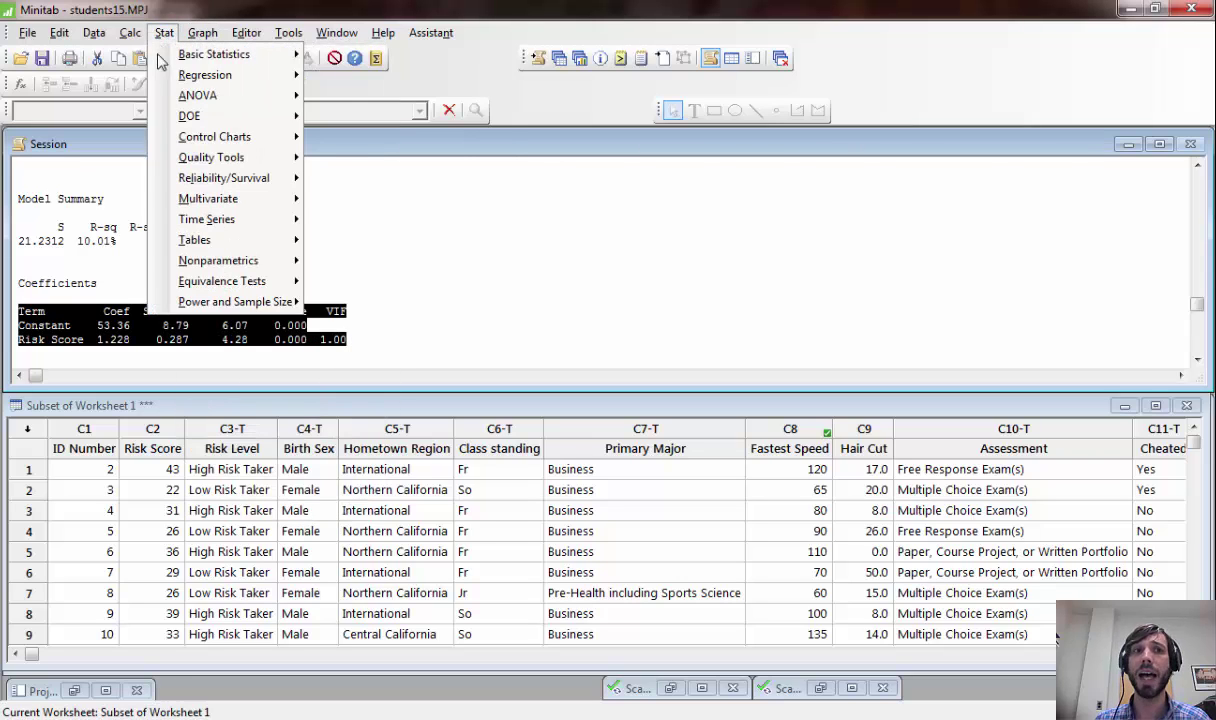
pyautogui.moveTo(225, 75)
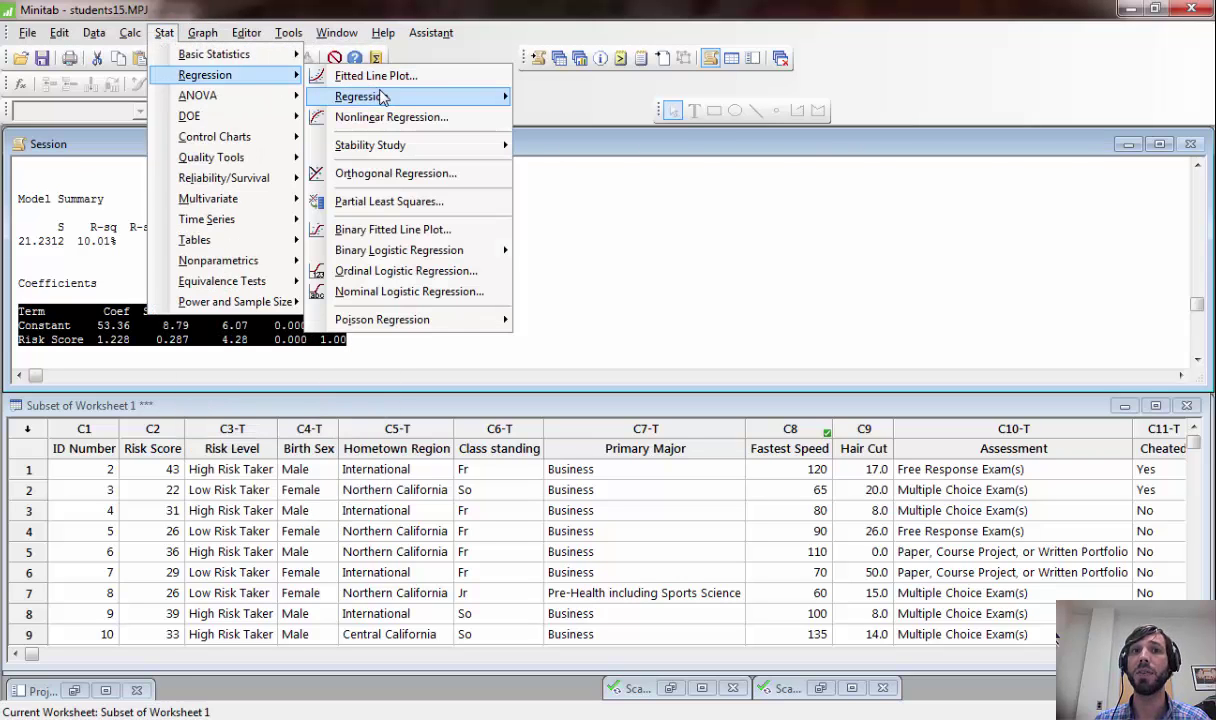
pyautogui.moveTo(375, 96)
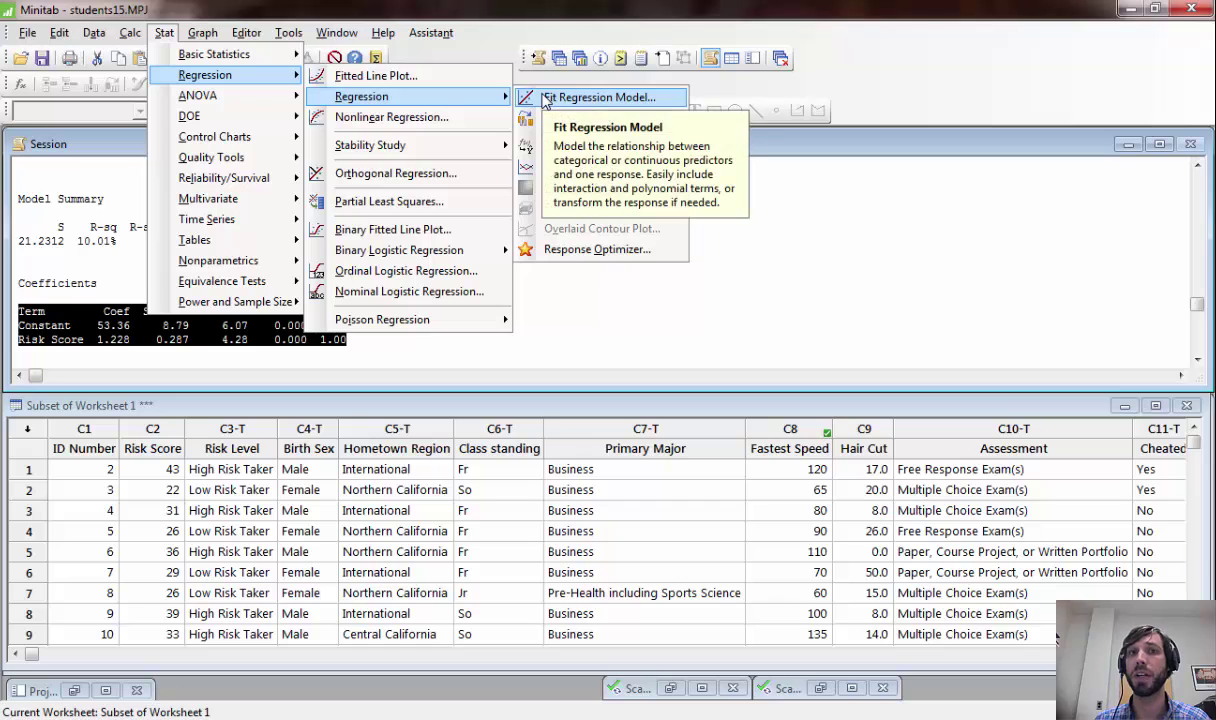
pyautogui.click(545, 97)
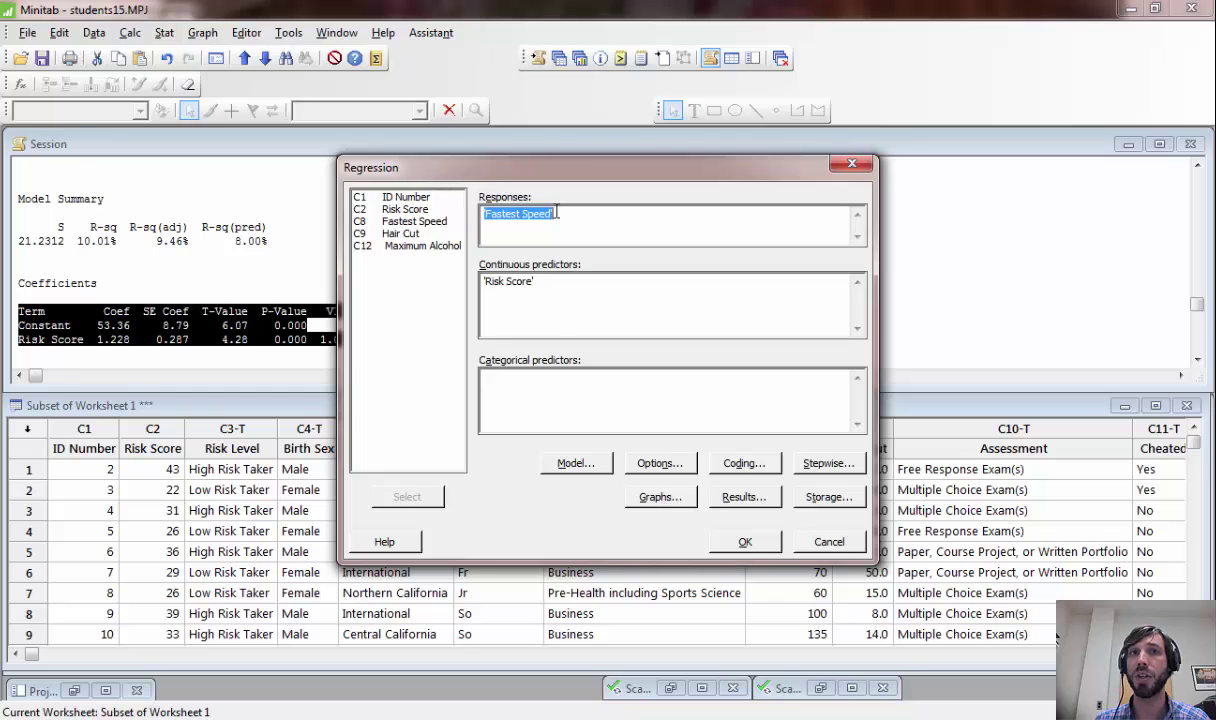
pyautogui.click(666, 499)
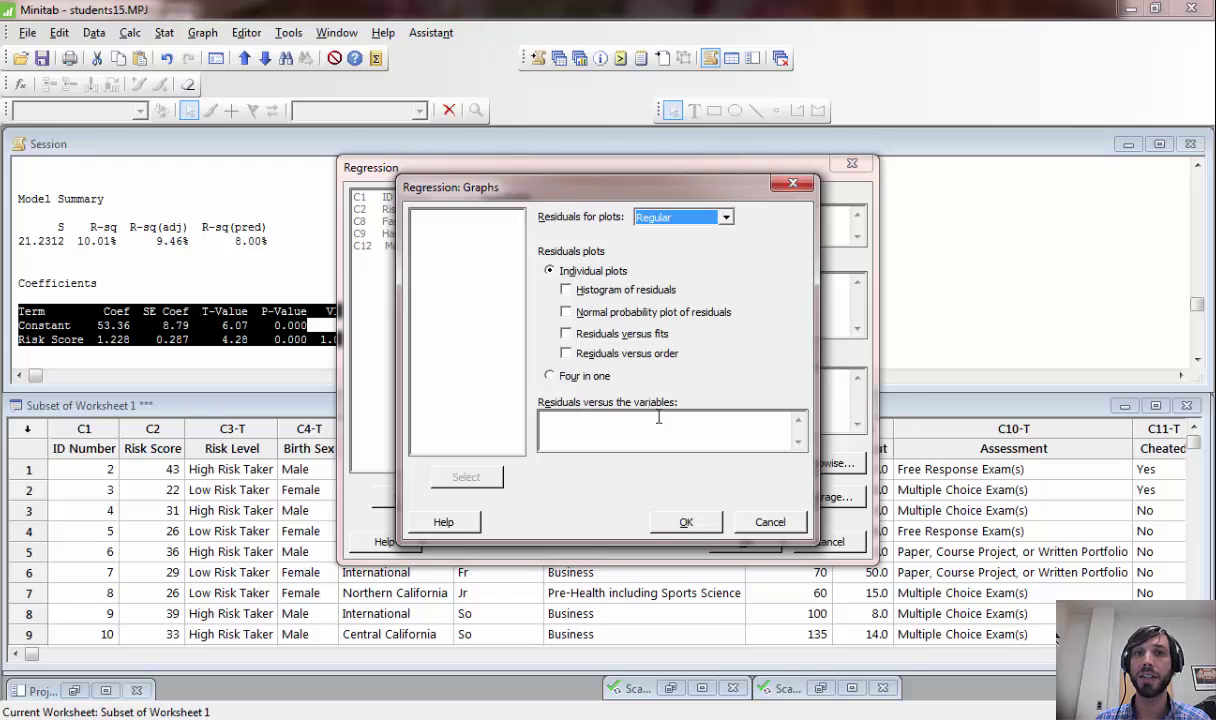
pyautogui.click(722, 220)
pyautogui.click(685, 212)
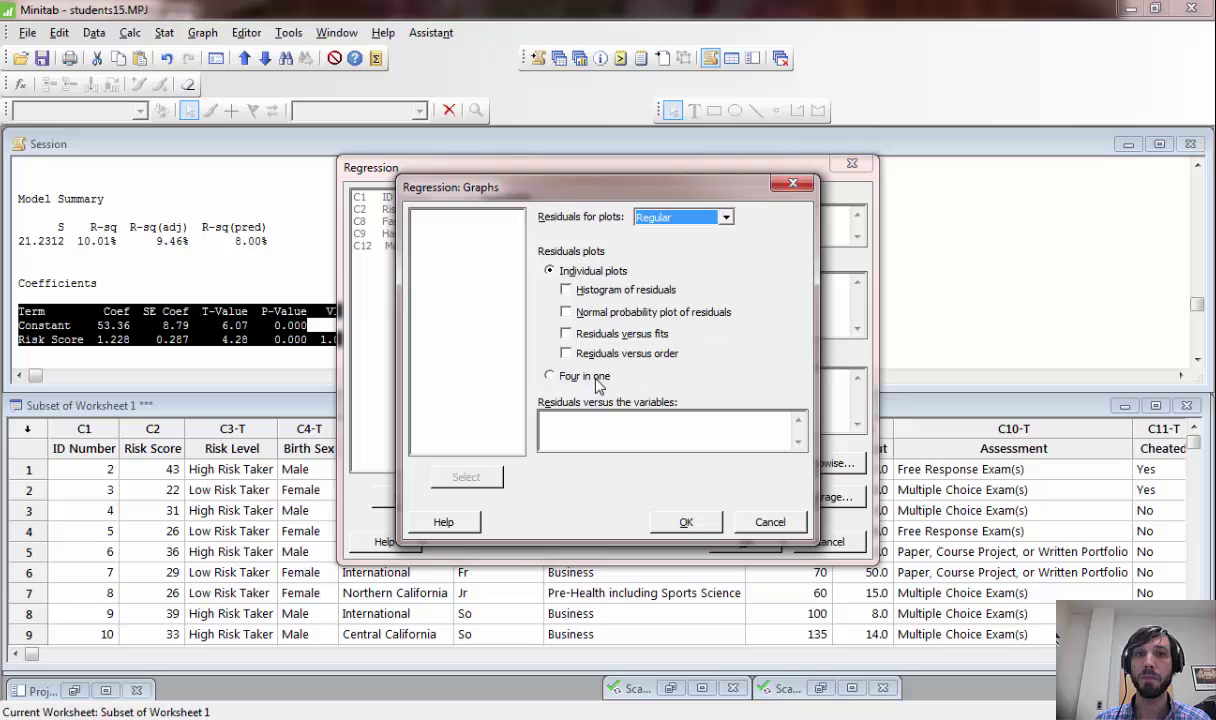
pyautogui.click(578, 420)
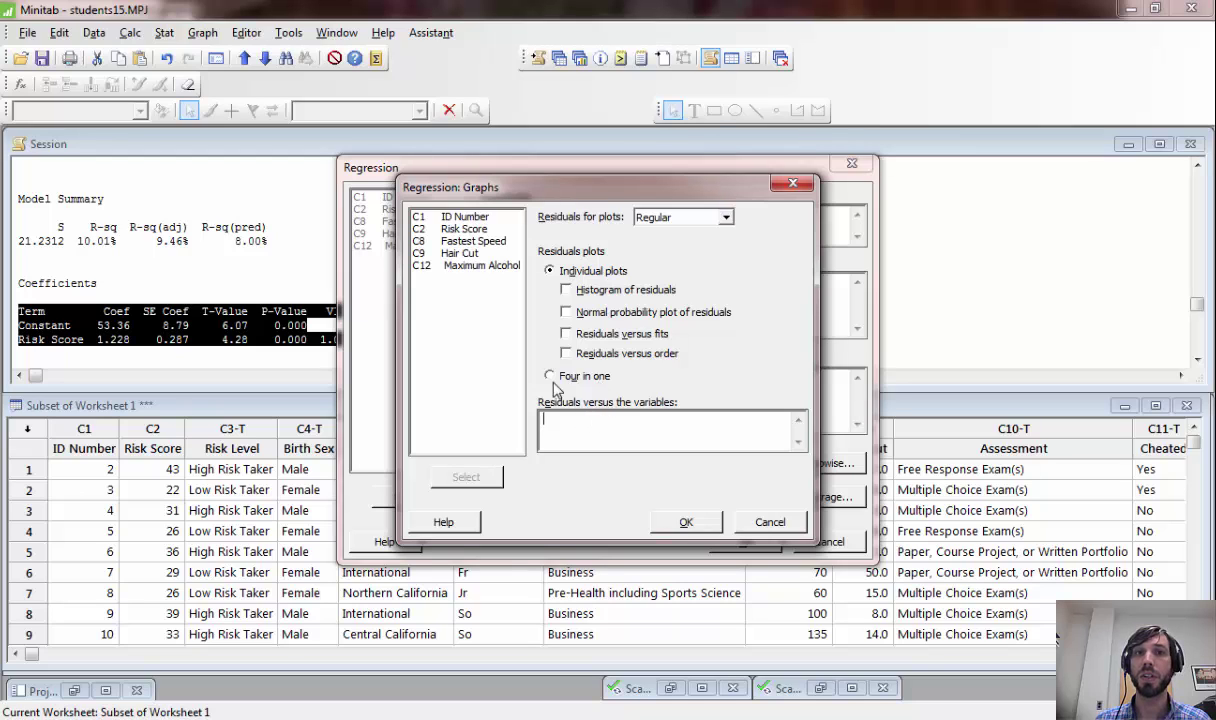
pyautogui.doubleClick(476, 230)
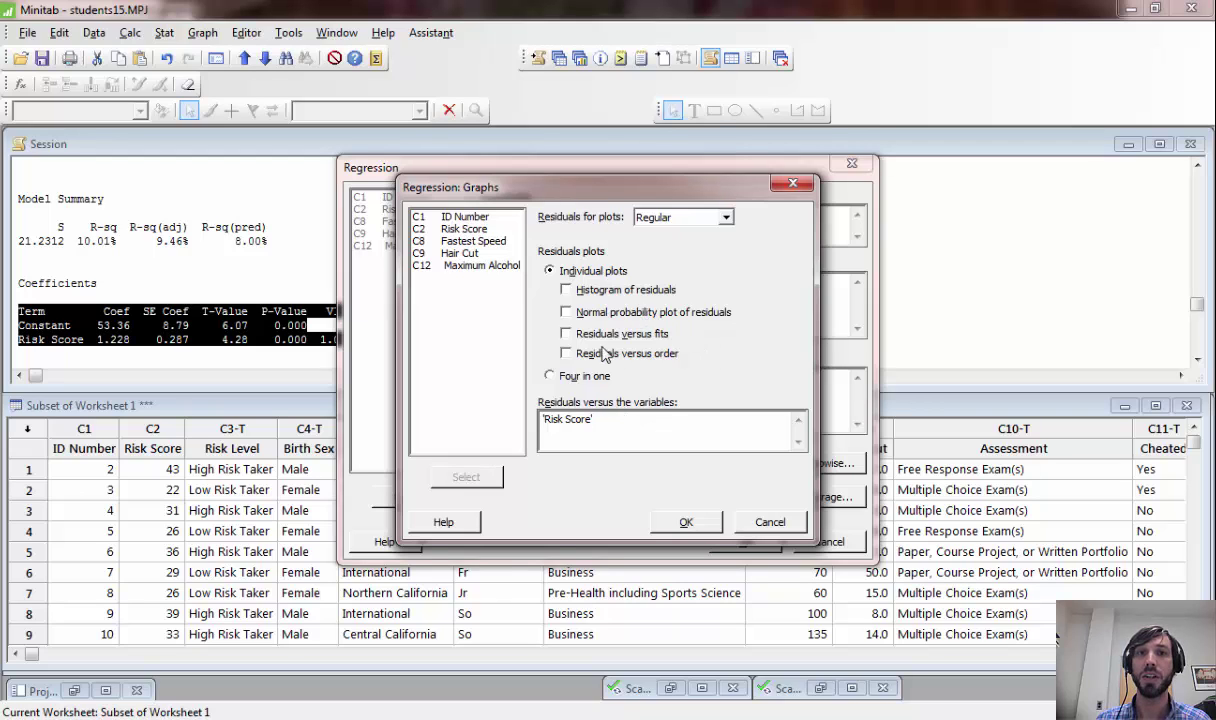
pyautogui.click(567, 291)
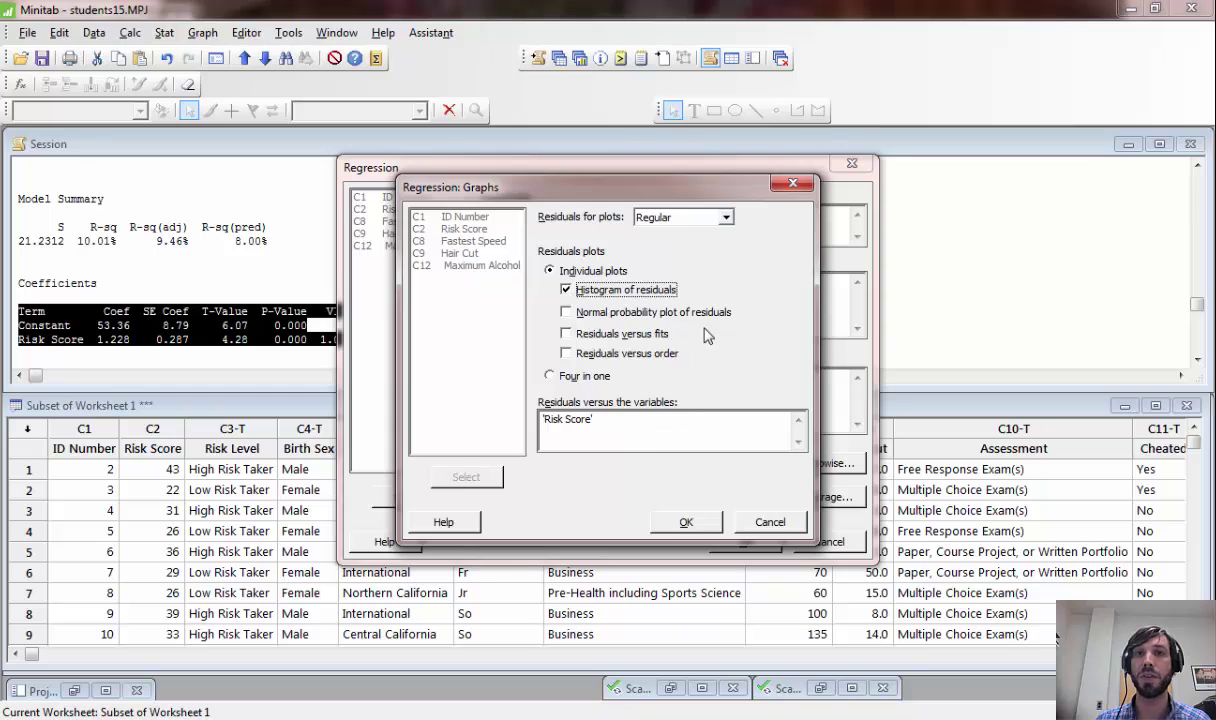
pyautogui.click(686, 521)
# Run the regression and place the Residuals Versus Risk Score plot beside the residual histogram
pyautogui.click(742, 543)
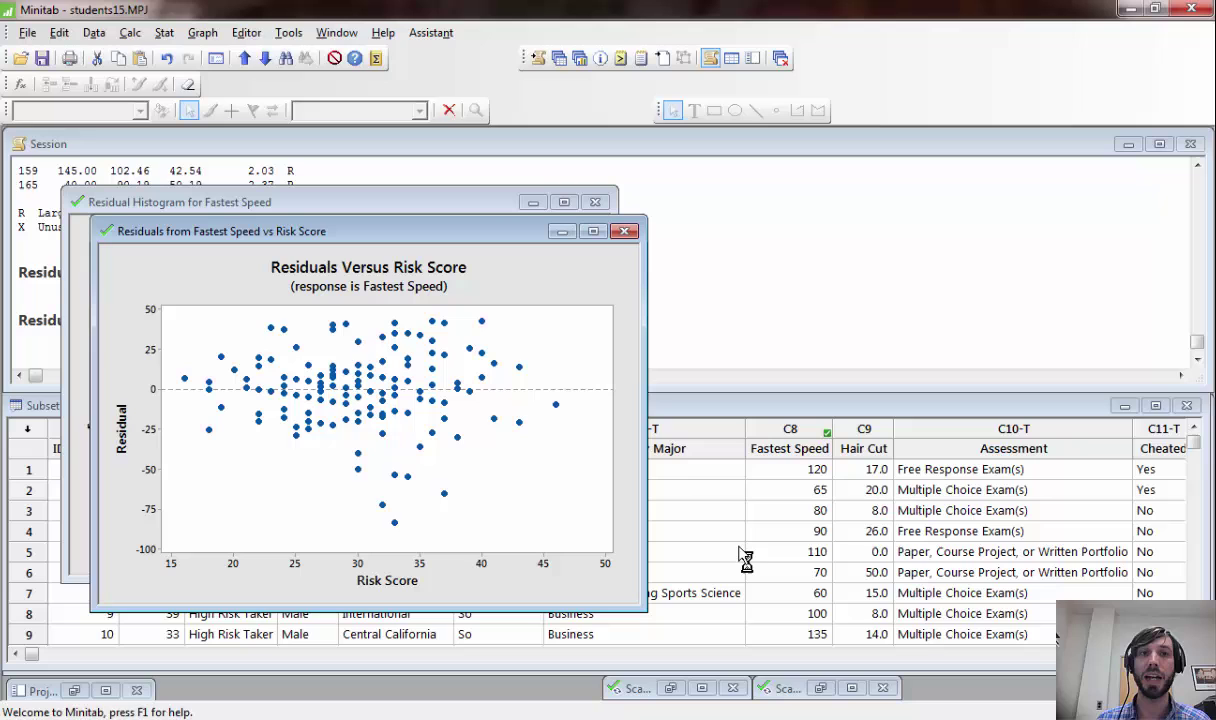
pyautogui.moveTo(496, 231); pyautogui.dragTo(1024, 196)
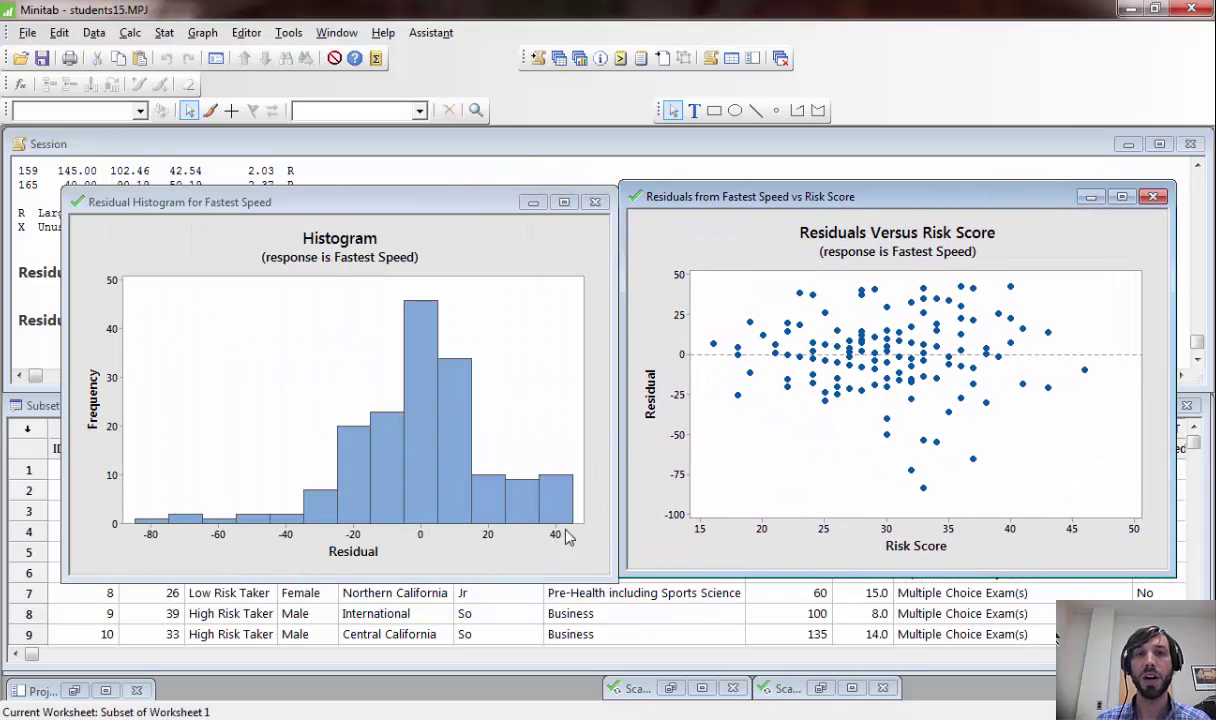